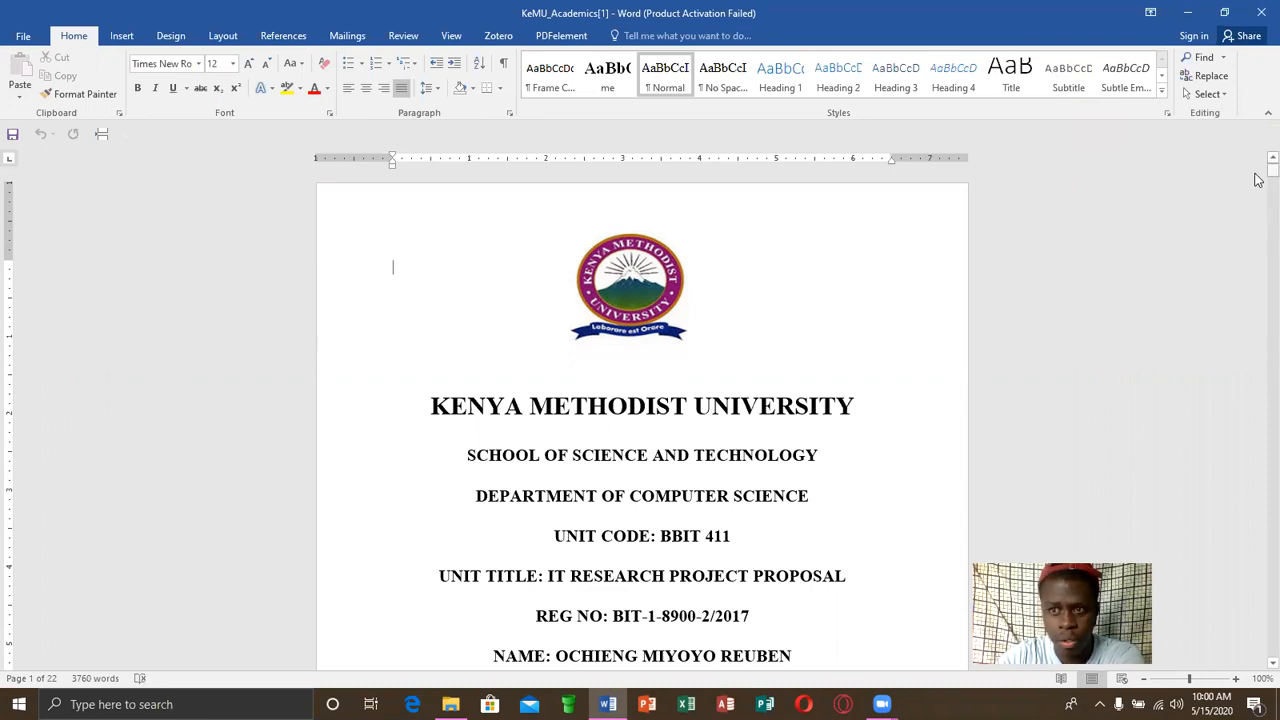
Review the cover page, the Declaration heading and the CHAPTER ONE heading to see where the preliminary pages and chapters begin
drag(1258, 180, 1258, 184)
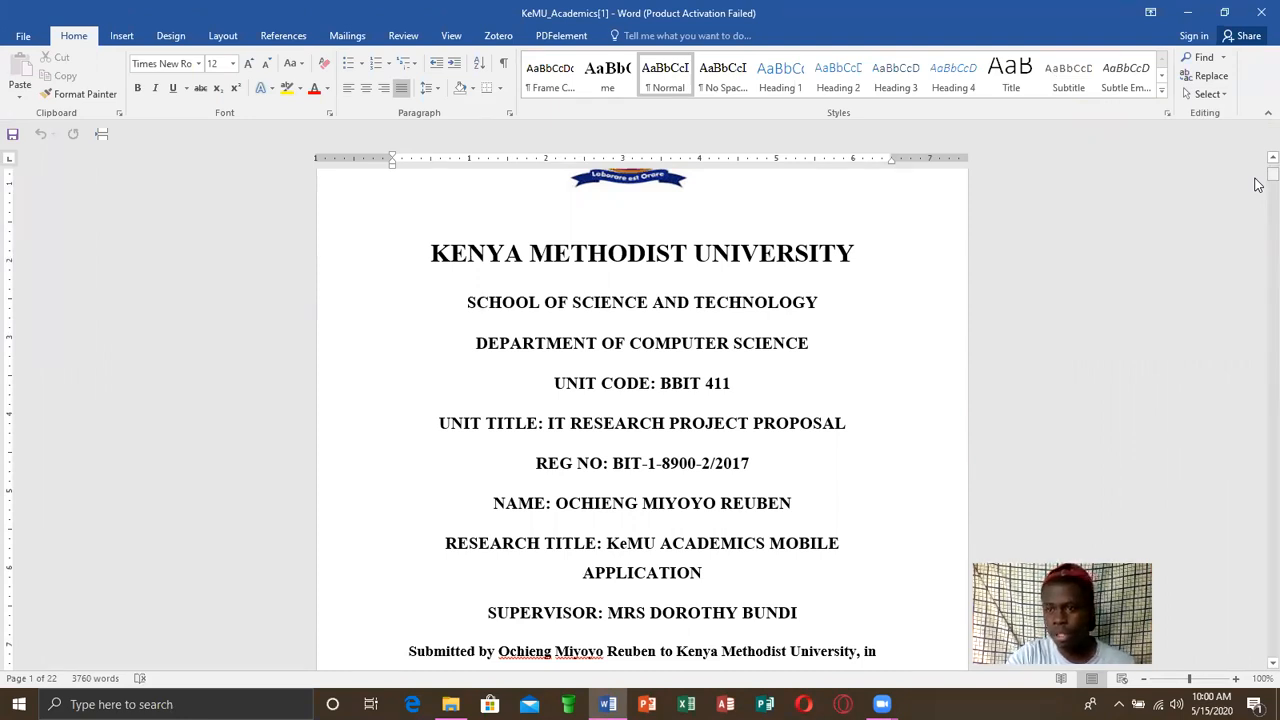
drag(1258, 184, 1259, 200)
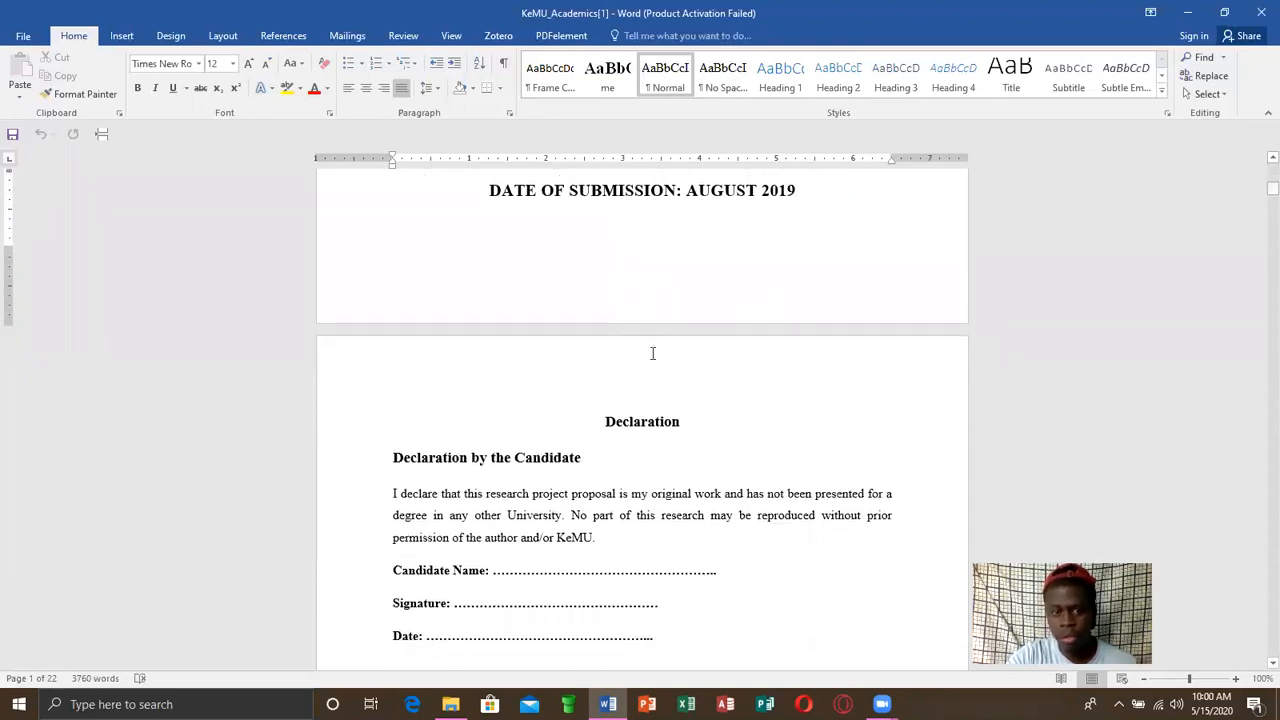
click(683, 418)
triple_click(630, 420)
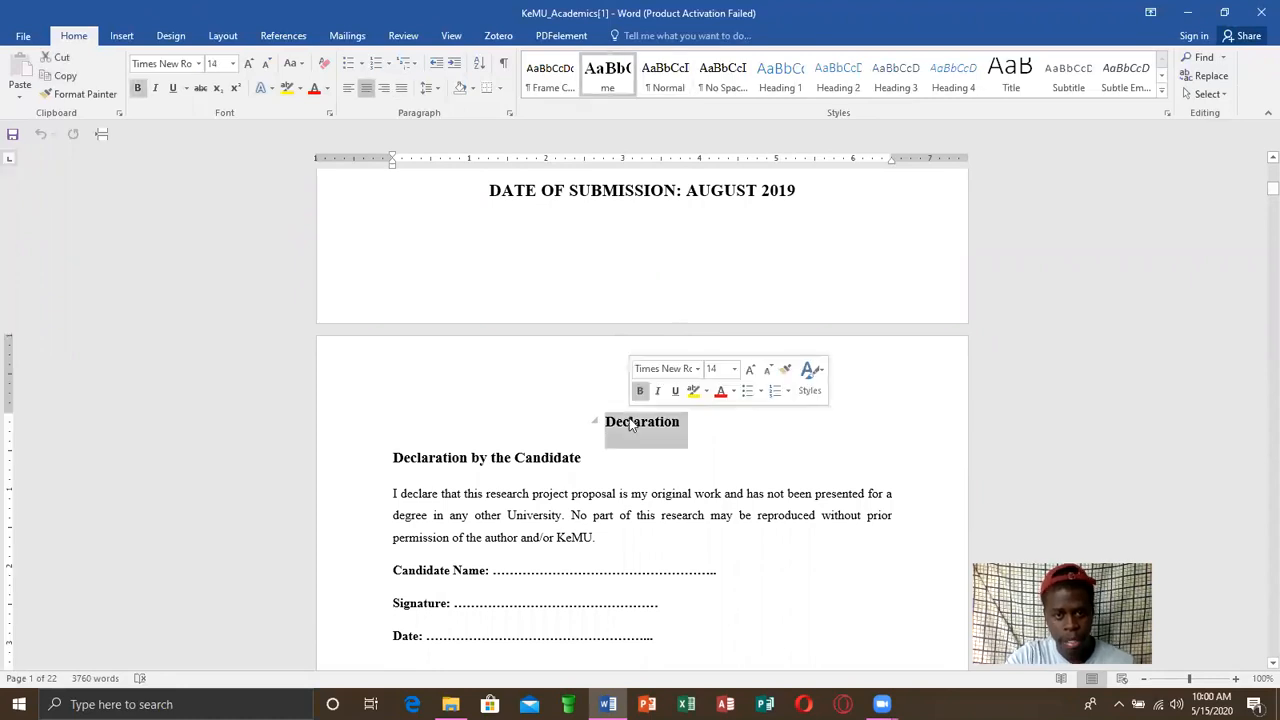
click(697, 427)
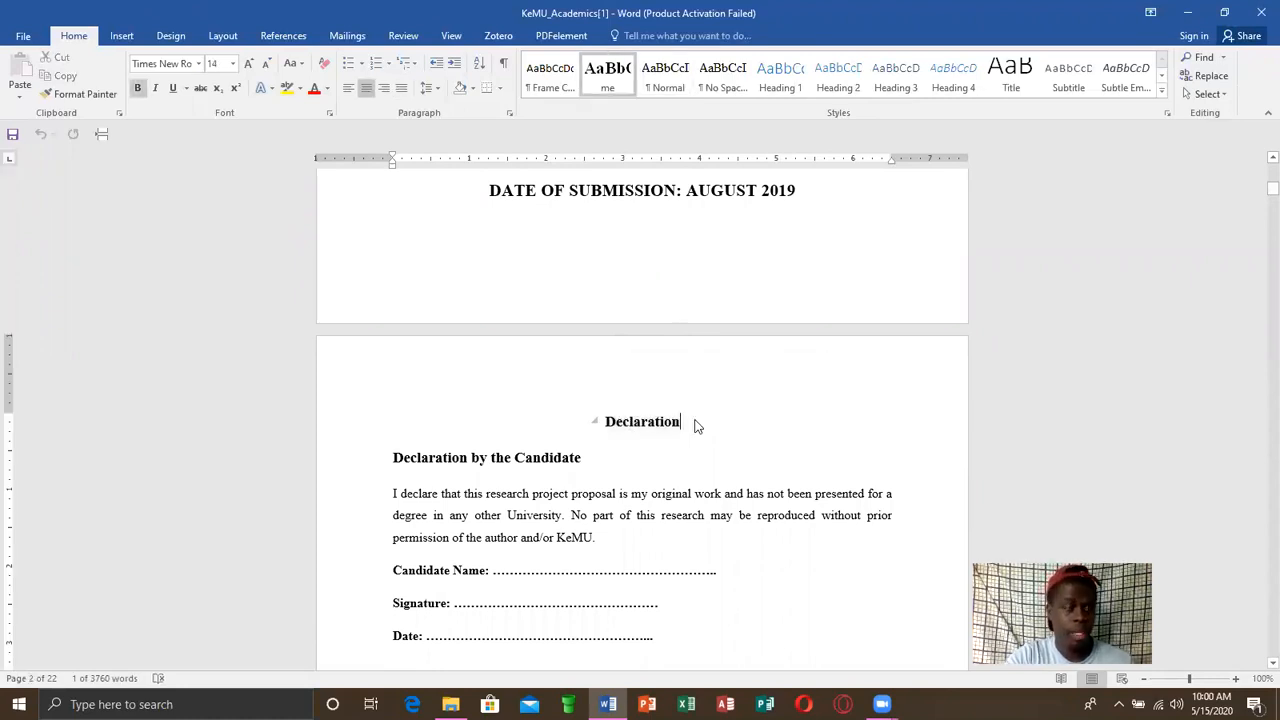
drag(1262, 194, 1257, 323)
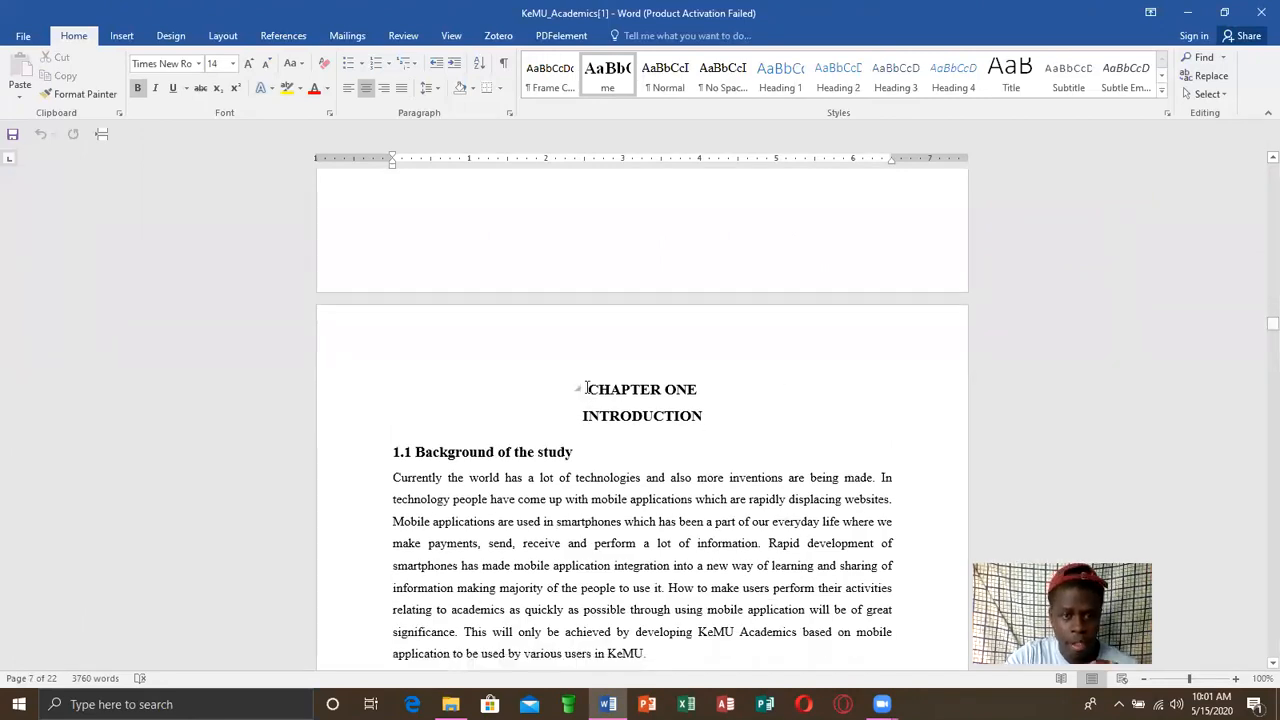
click(702, 389)
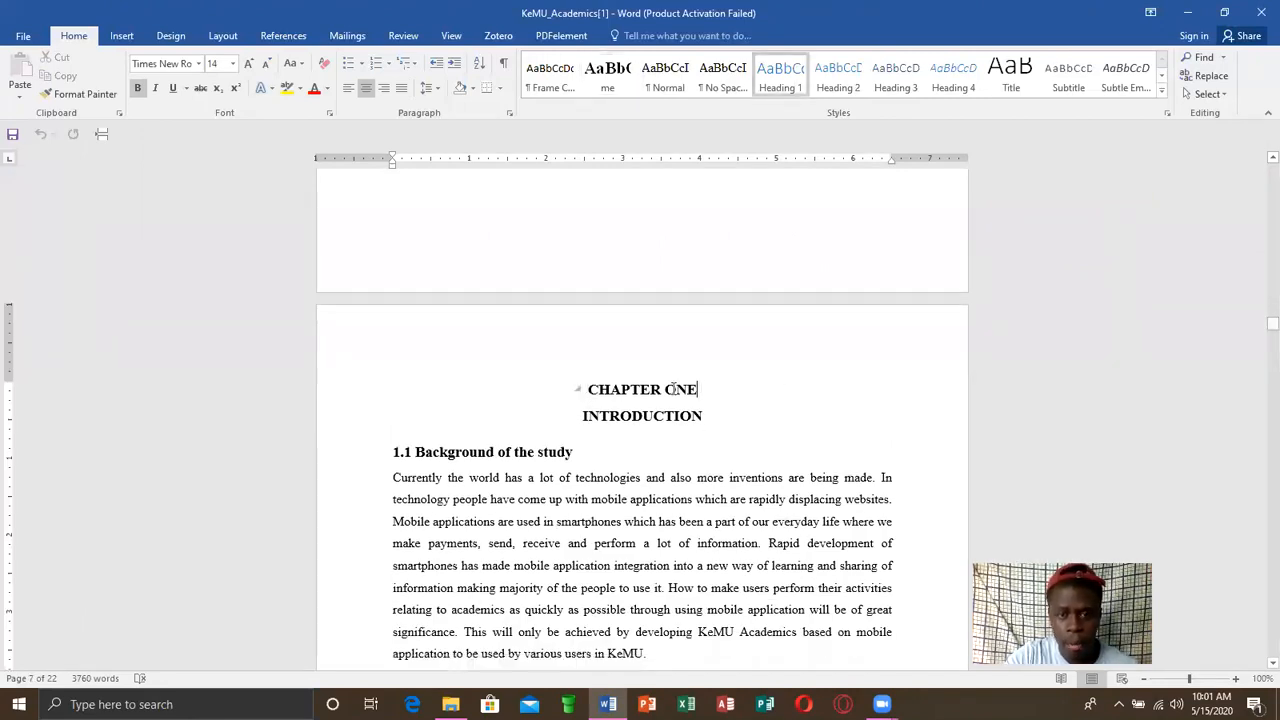
triple_click(619, 392)
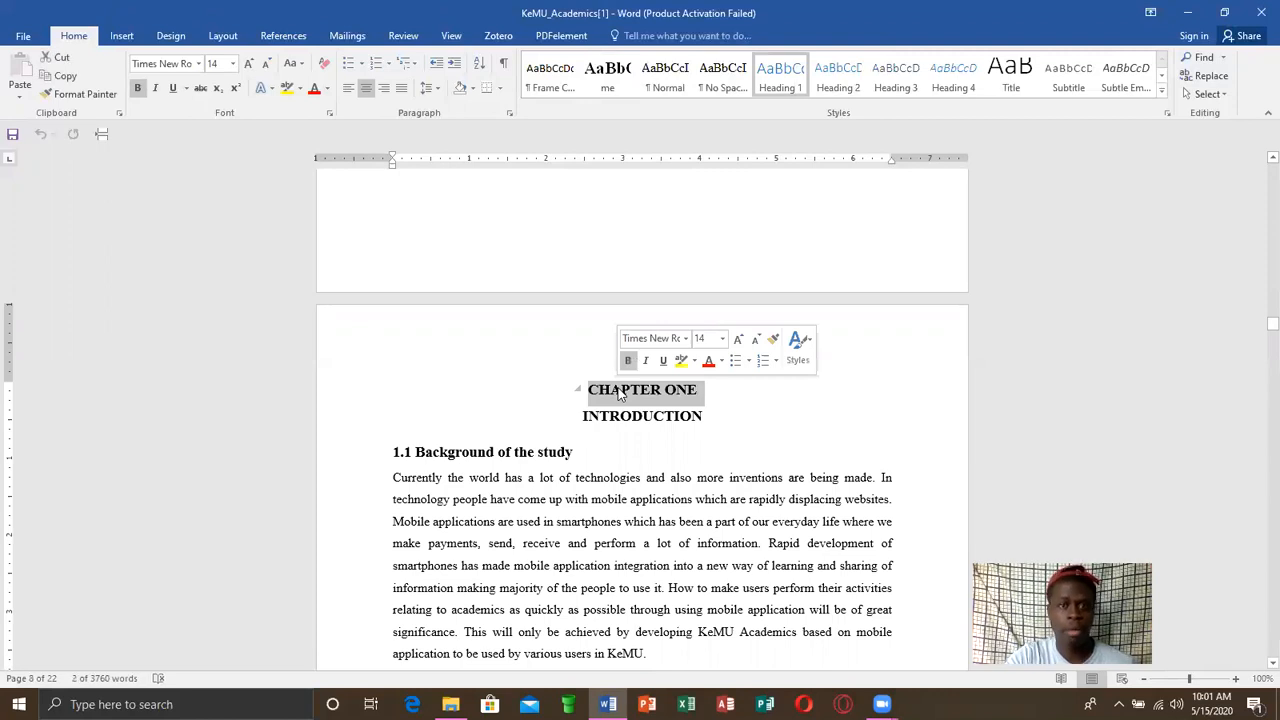
click(741, 385)
Return to the cover page and show the paragraph marks and other hidden formatting symbols
drag(1258, 325, 1258, 168)
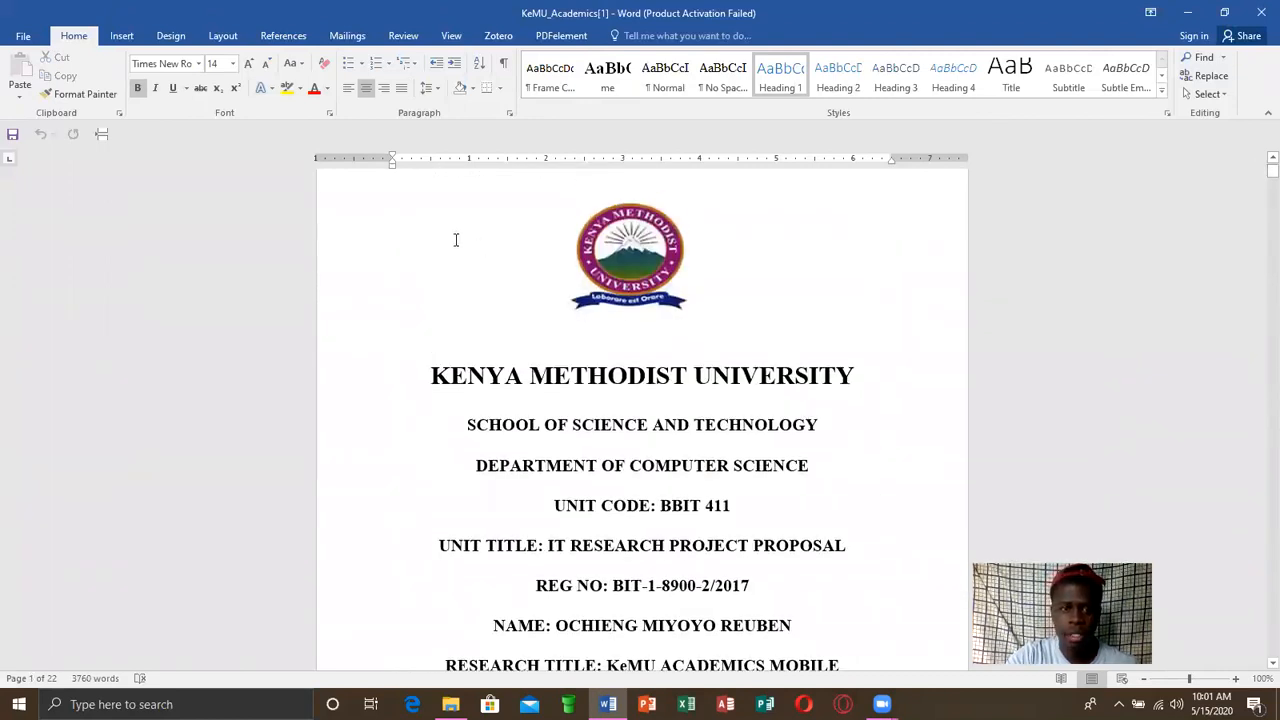
click(455, 239)
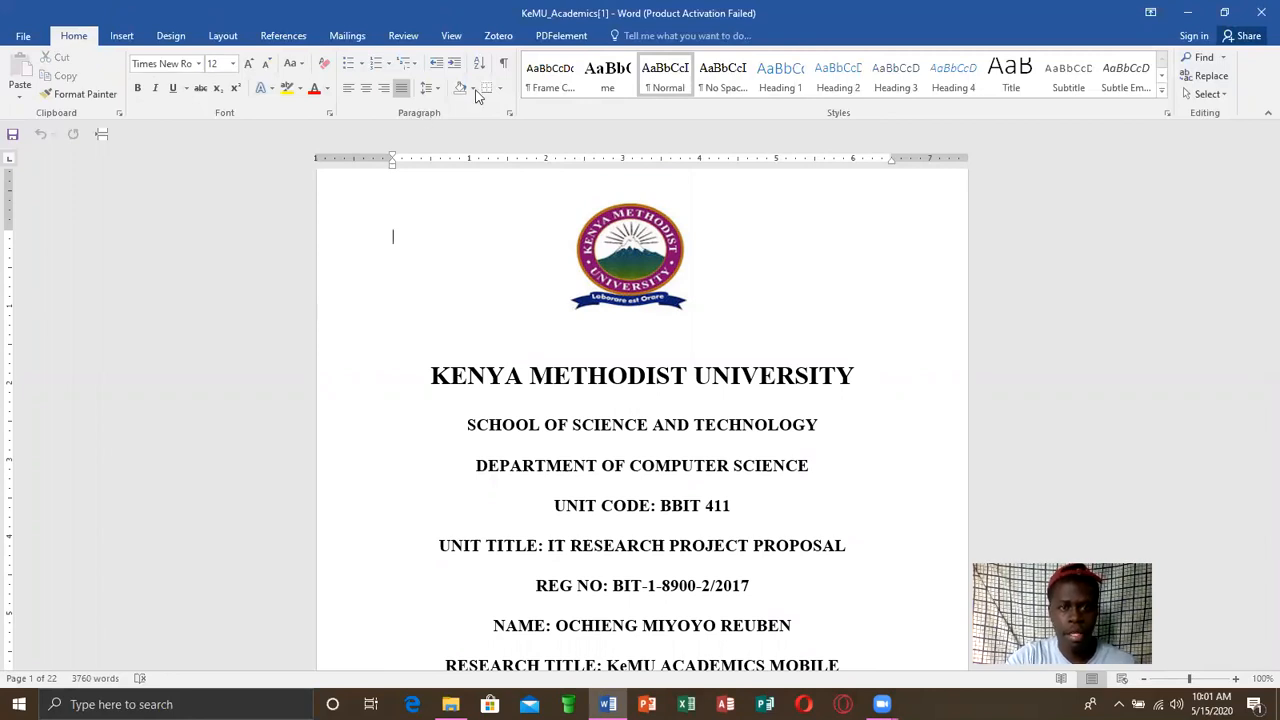
click(502, 65)
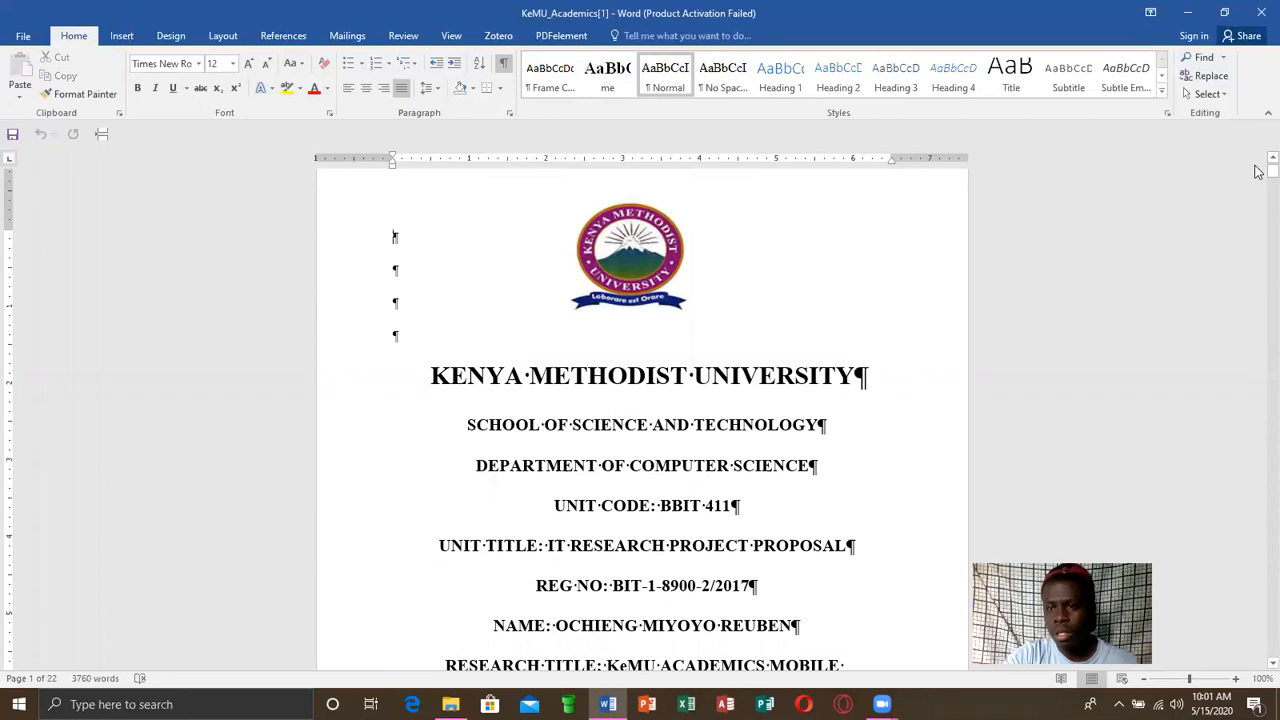
Insert a Next Page section break directly before the CHAPTER ONE heading and check the break after the abbreviations table
drag(1258, 178, 1258, 330)
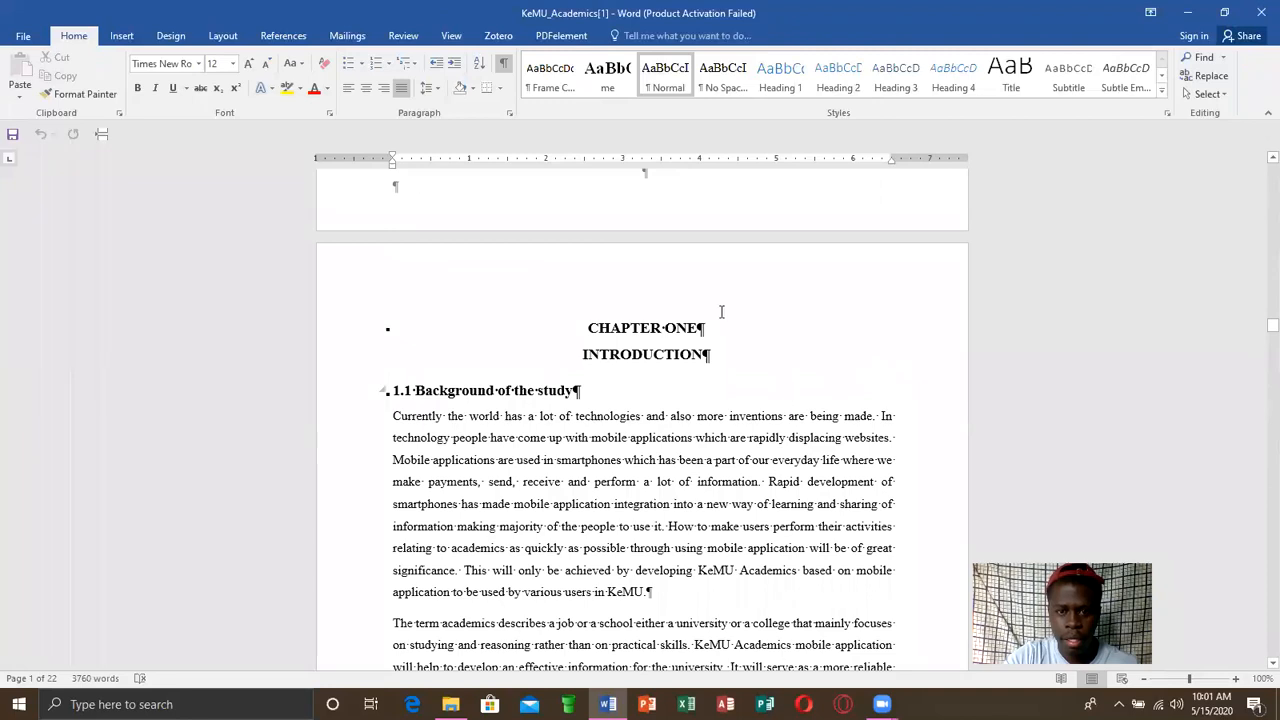
drag(705, 328, 638, 328)
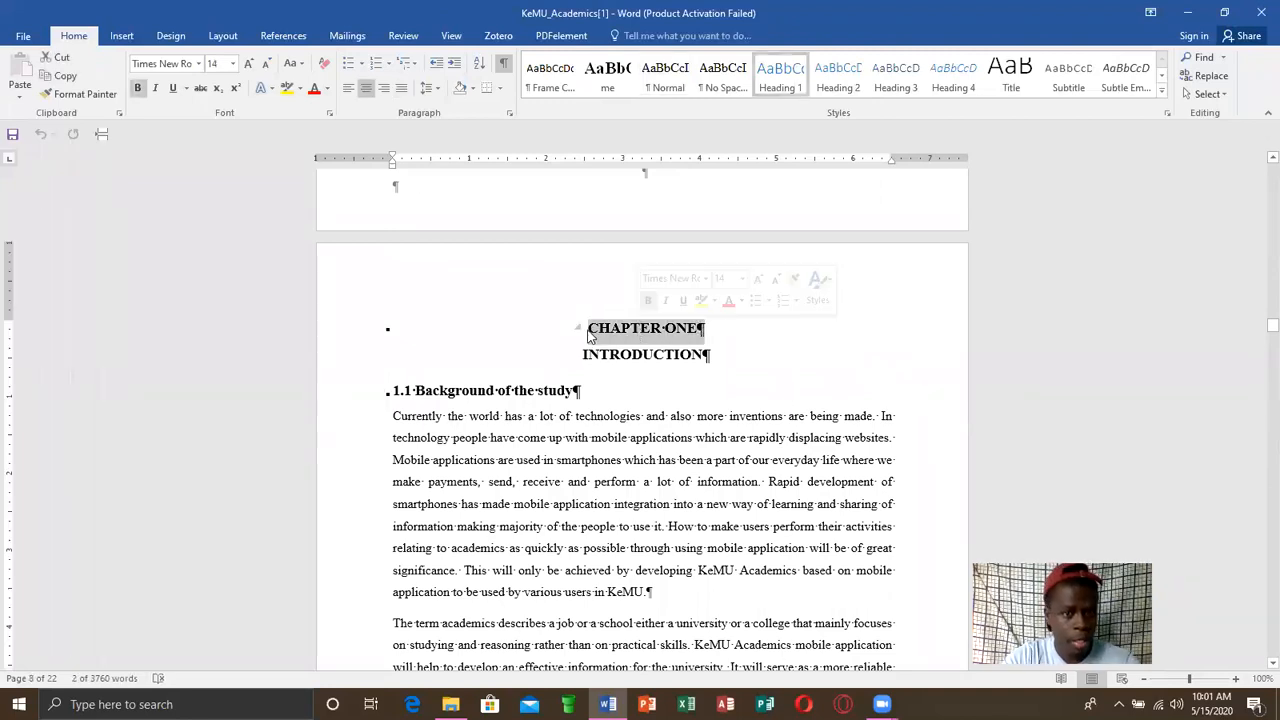
click(590, 337)
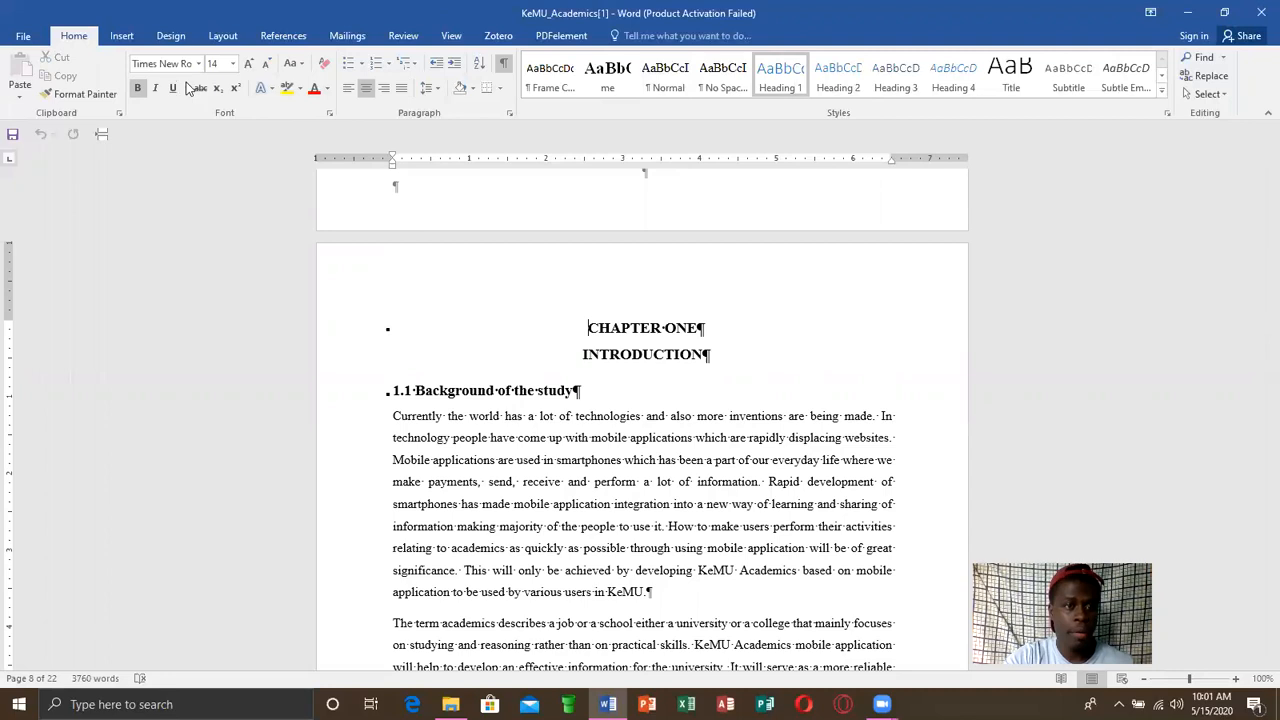
click(222, 40)
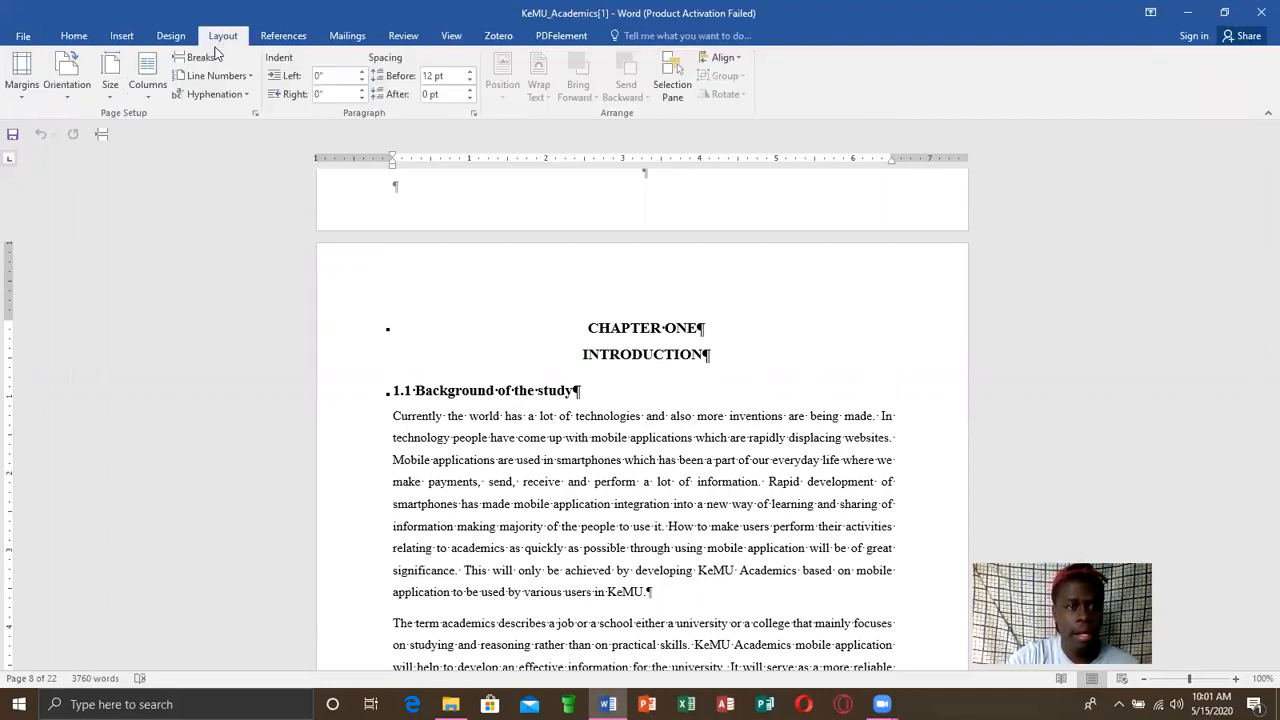
click(215, 57)
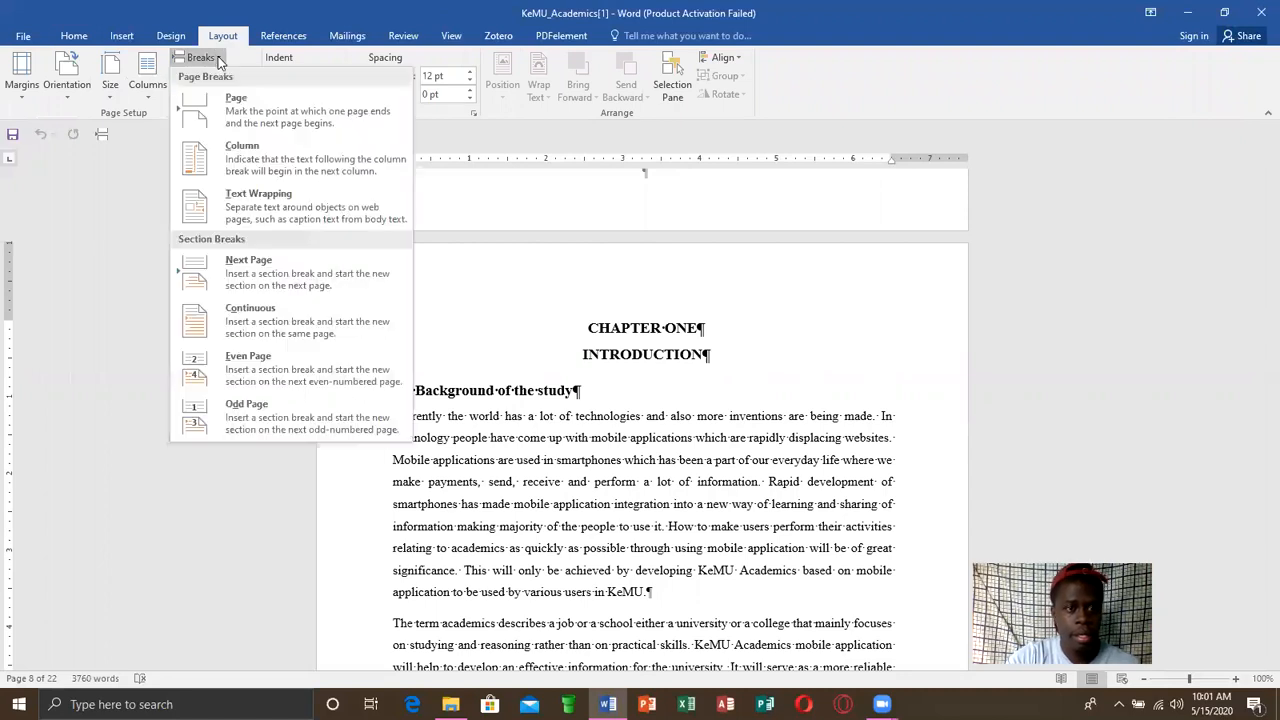
click(268, 270)
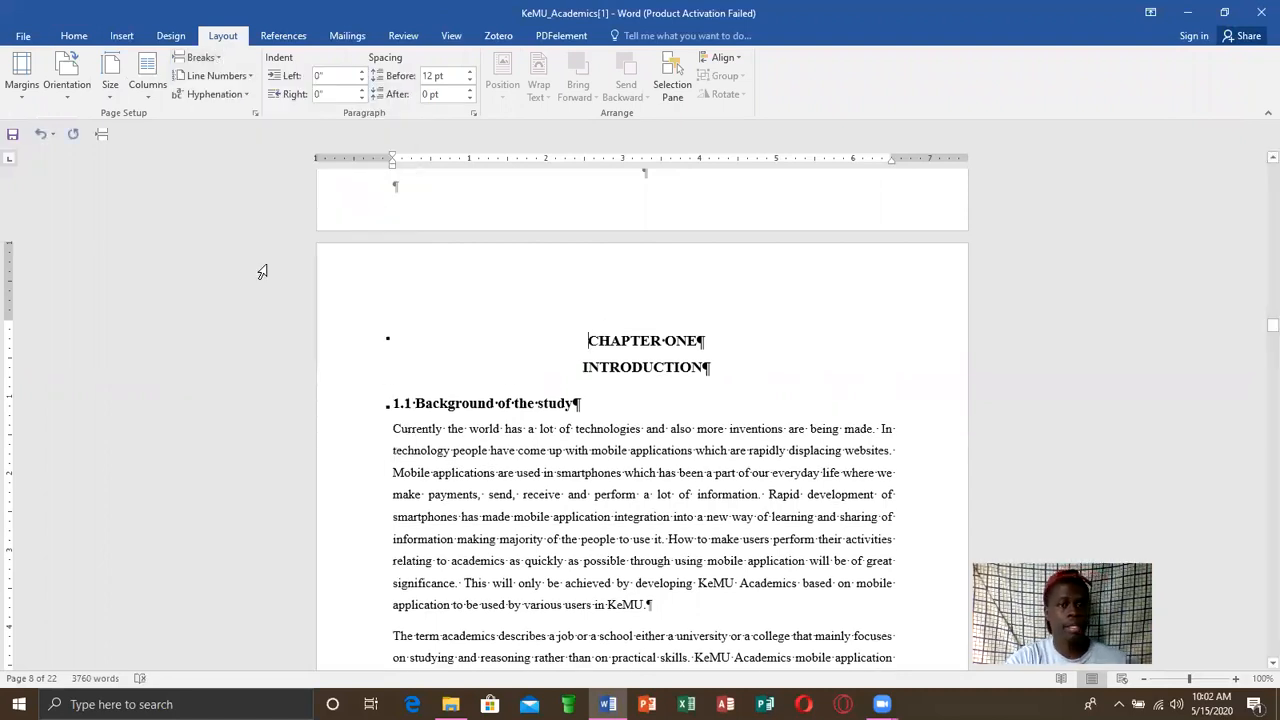
drag(1256, 320, 1258, 314)
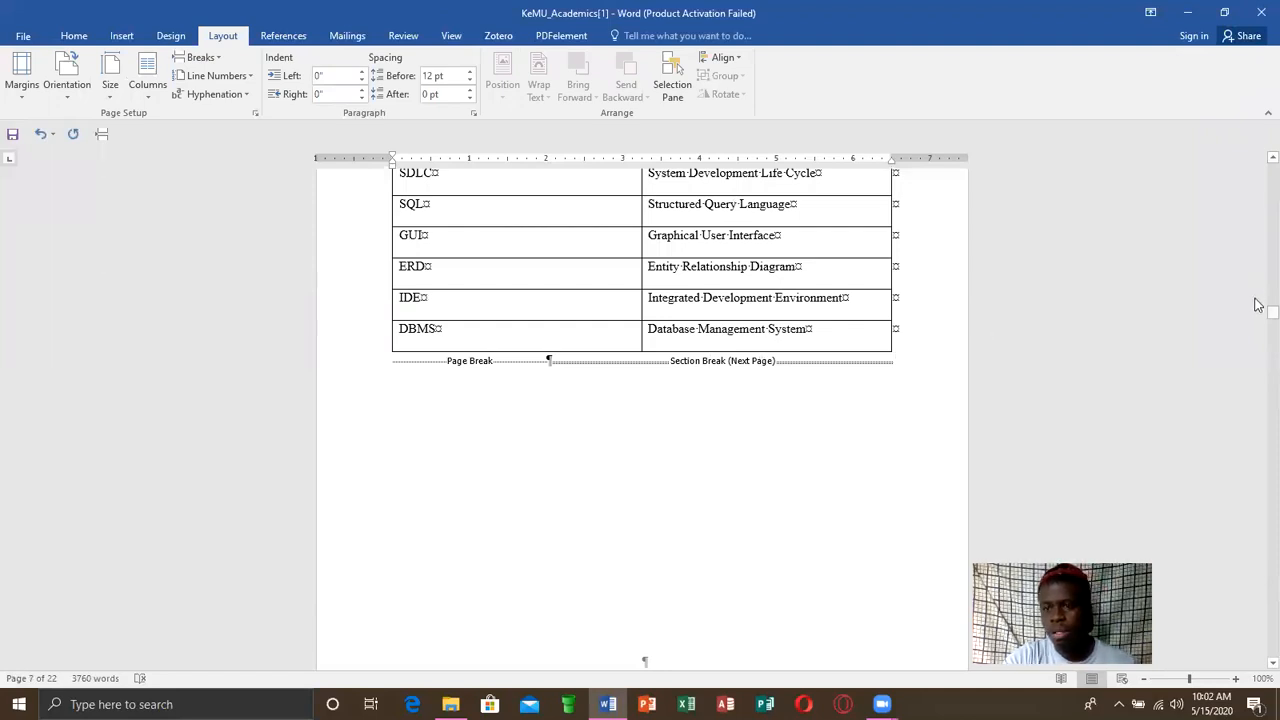
drag(1258, 317, 1258, 331)
Add Plain Number 2 page numbers at the bottom of the page, starting from the CHAPTER ONE page
click(603, 309)
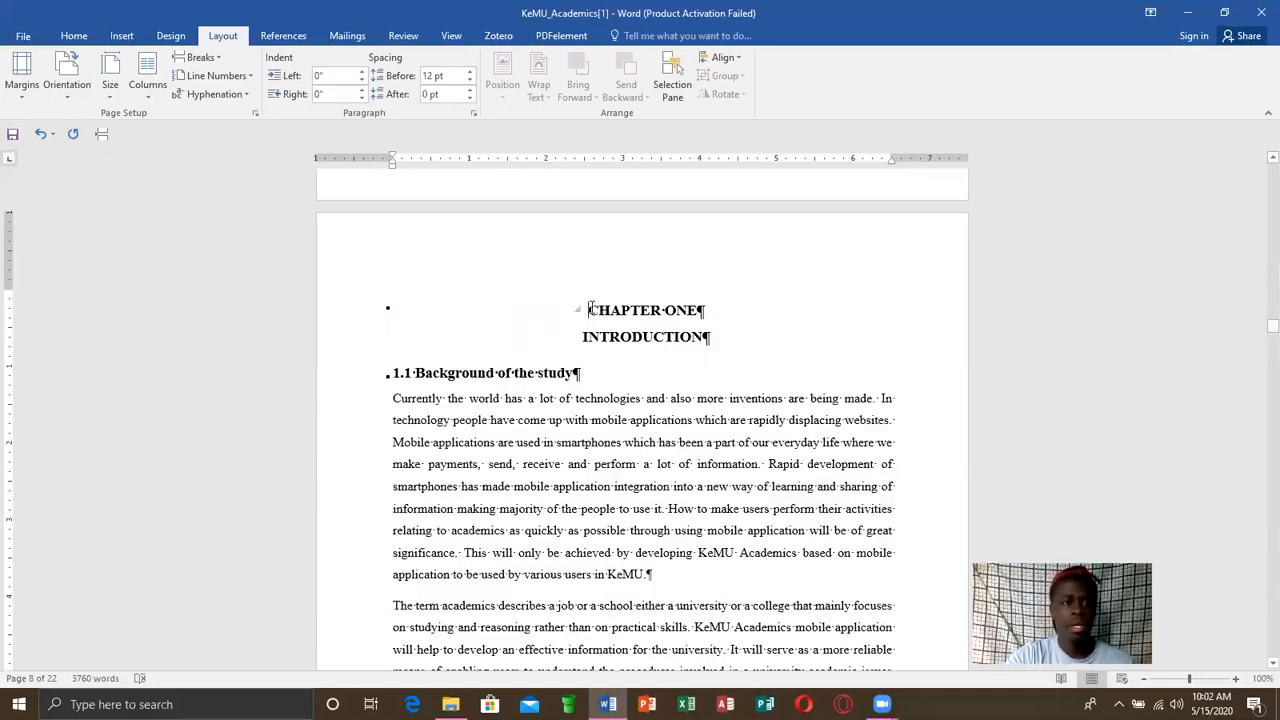
click(122, 37)
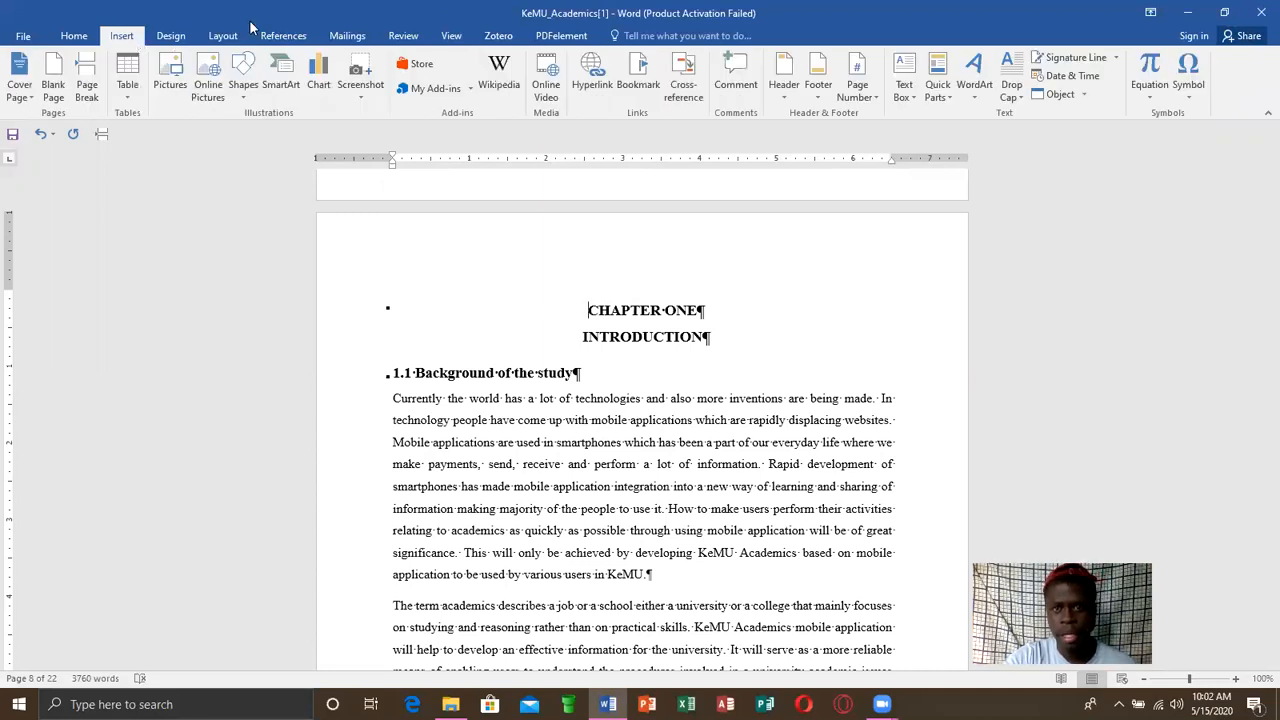
click(874, 90)
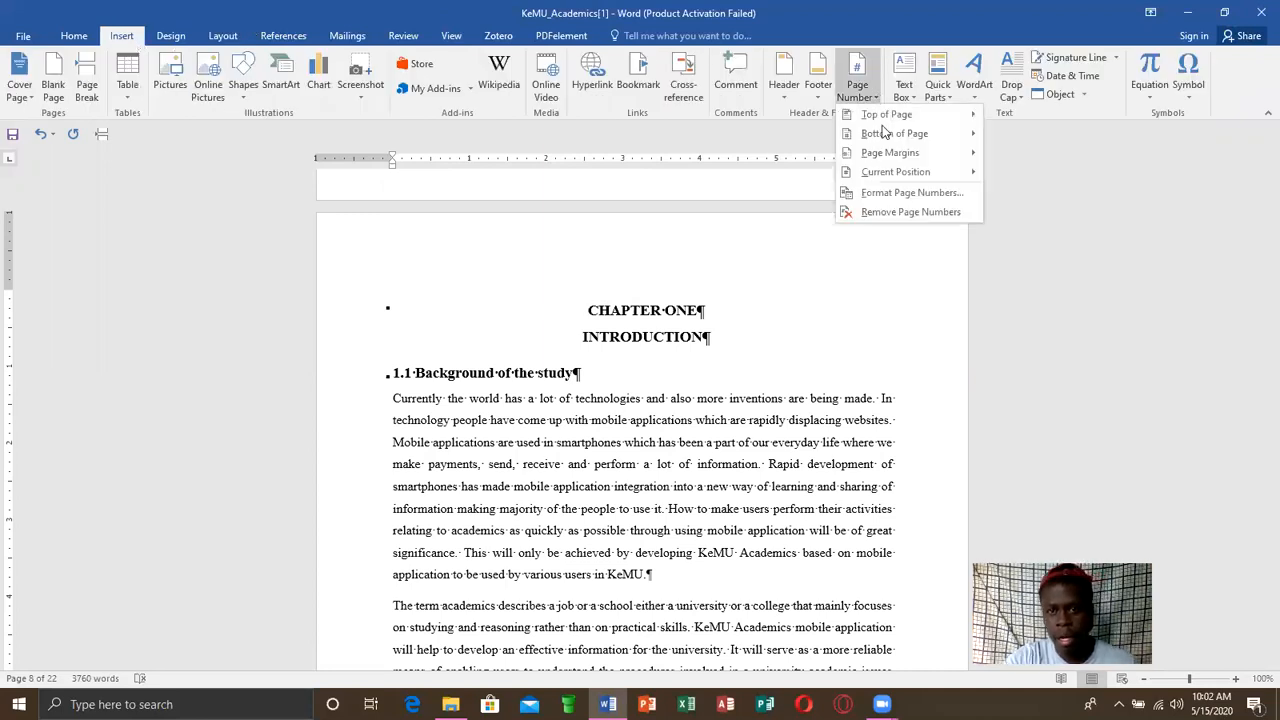
click(887, 134)
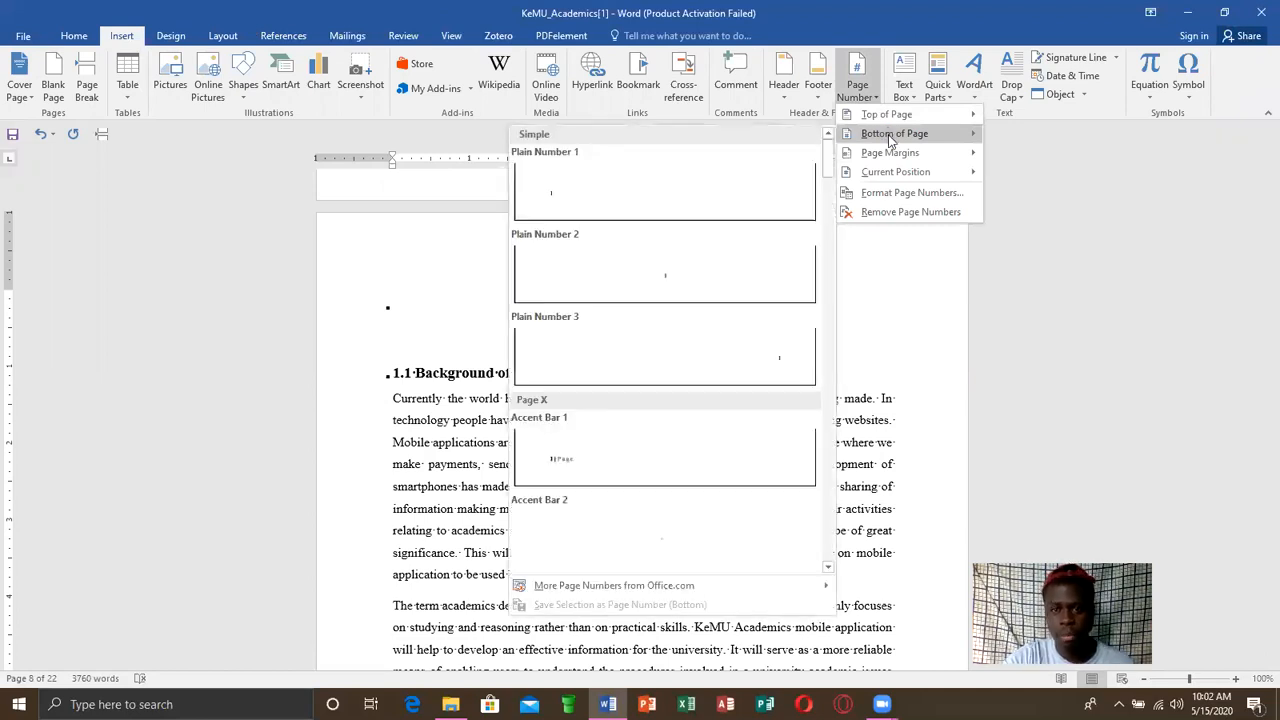
click(582, 268)
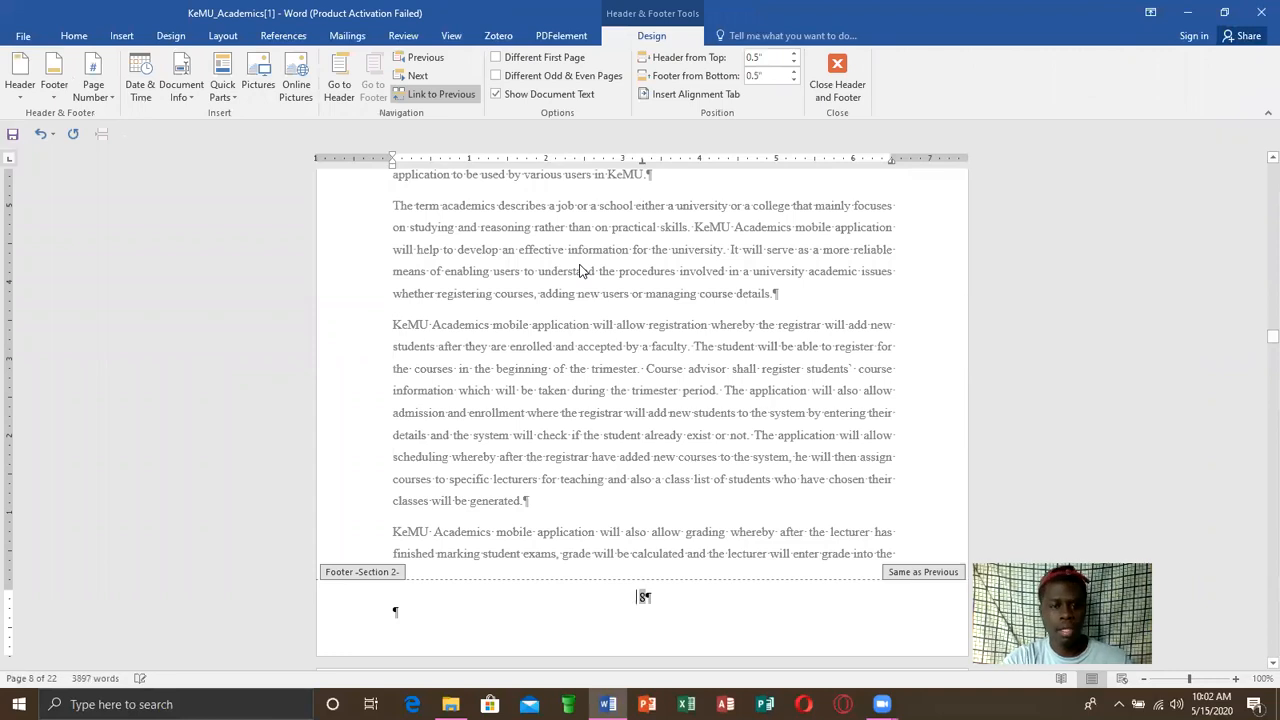
Unlink the Section 2 footer from the previous section and leave header and footer editing
drag(1258, 338, 1257, 348)
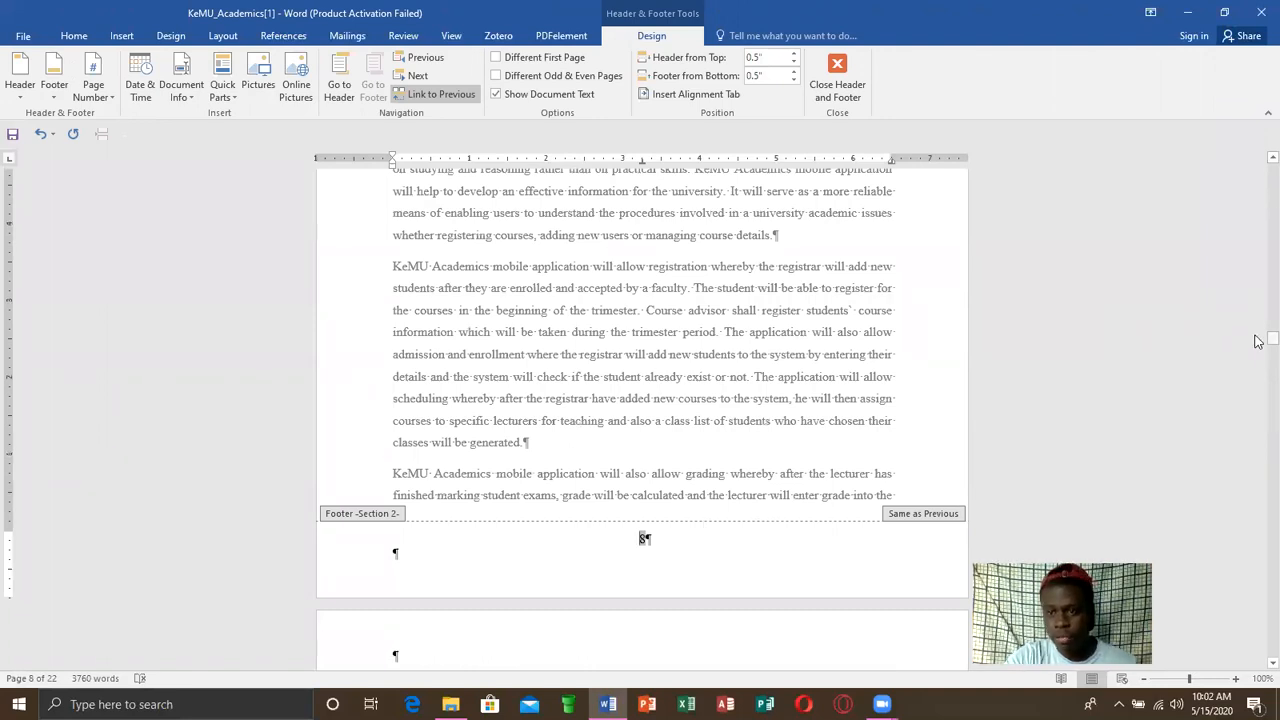
drag(1258, 341, 1258, 325)
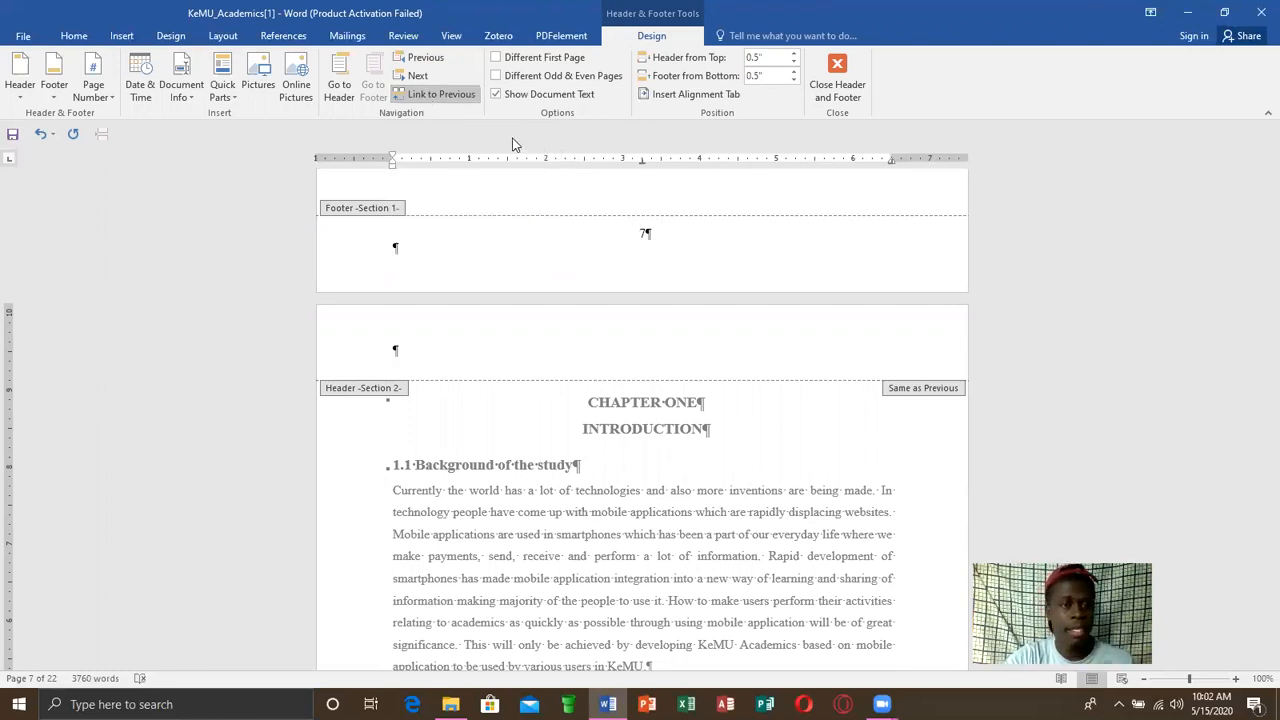
click(450, 97)
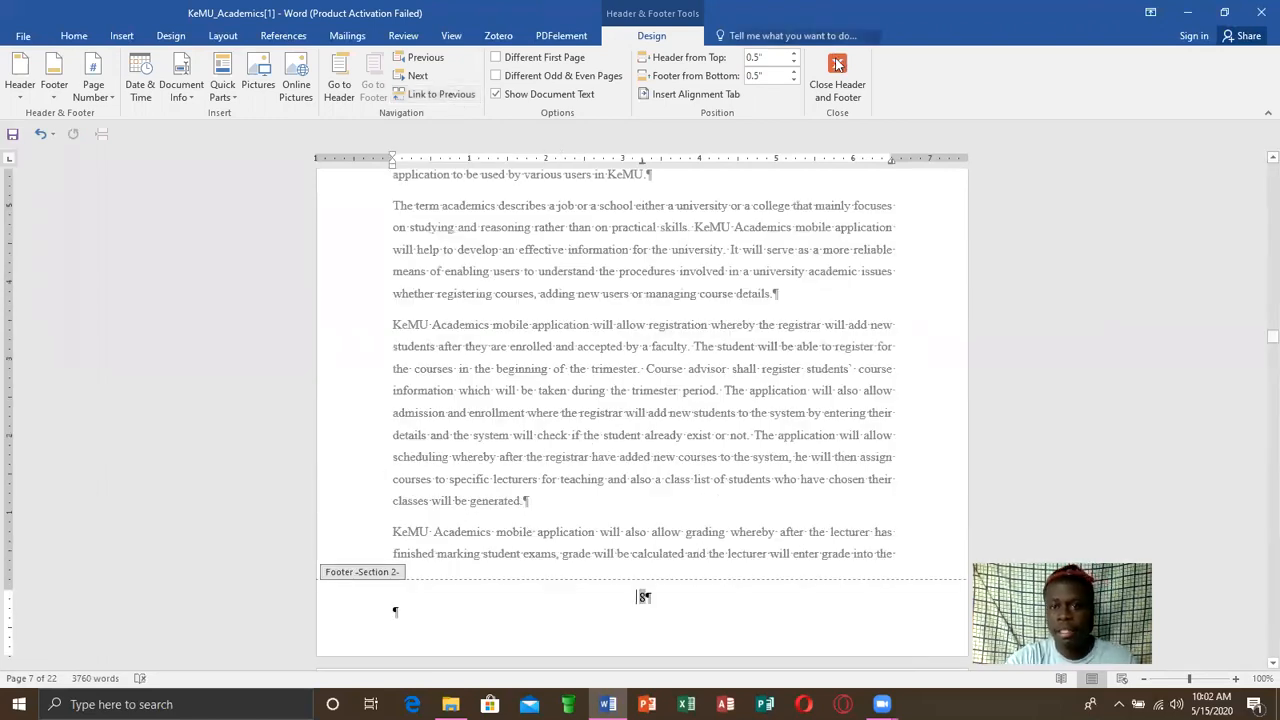
click(837, 64)
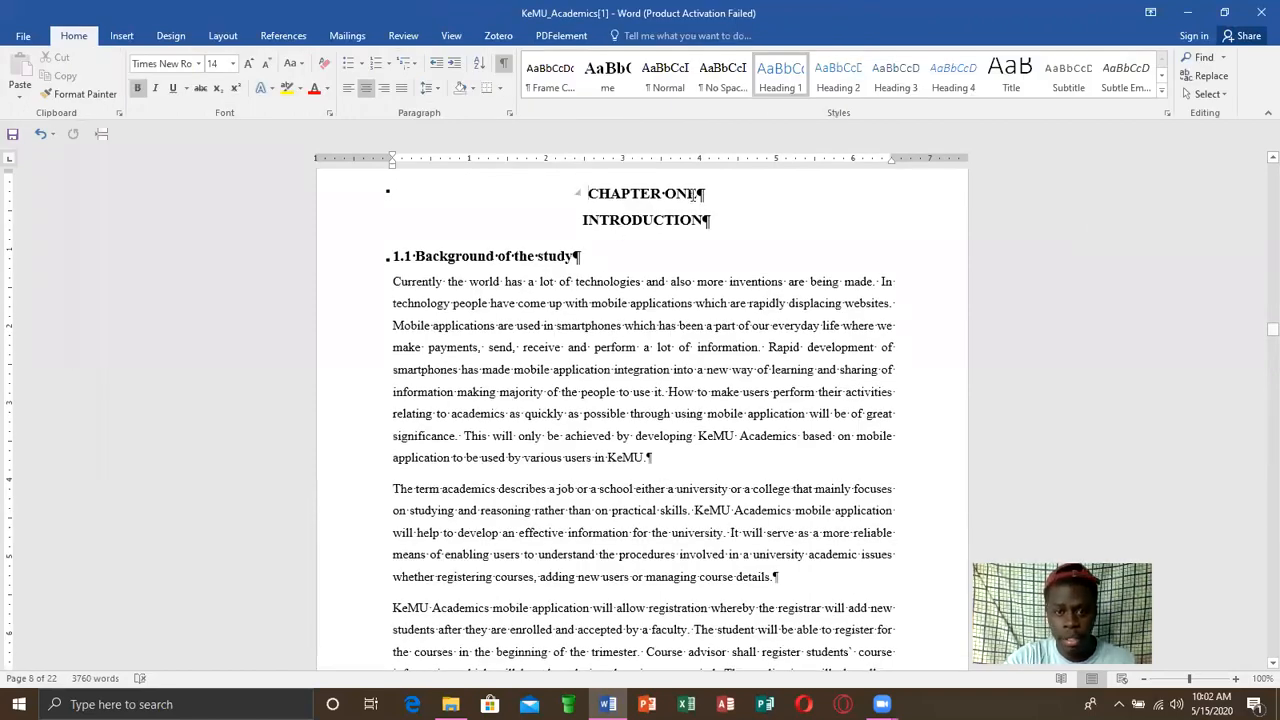
Restart the page numbering of the section beginning at CHAPTER ONE at 1, in the 1, 2, 3 format
drag(697, 193, 616, 195)
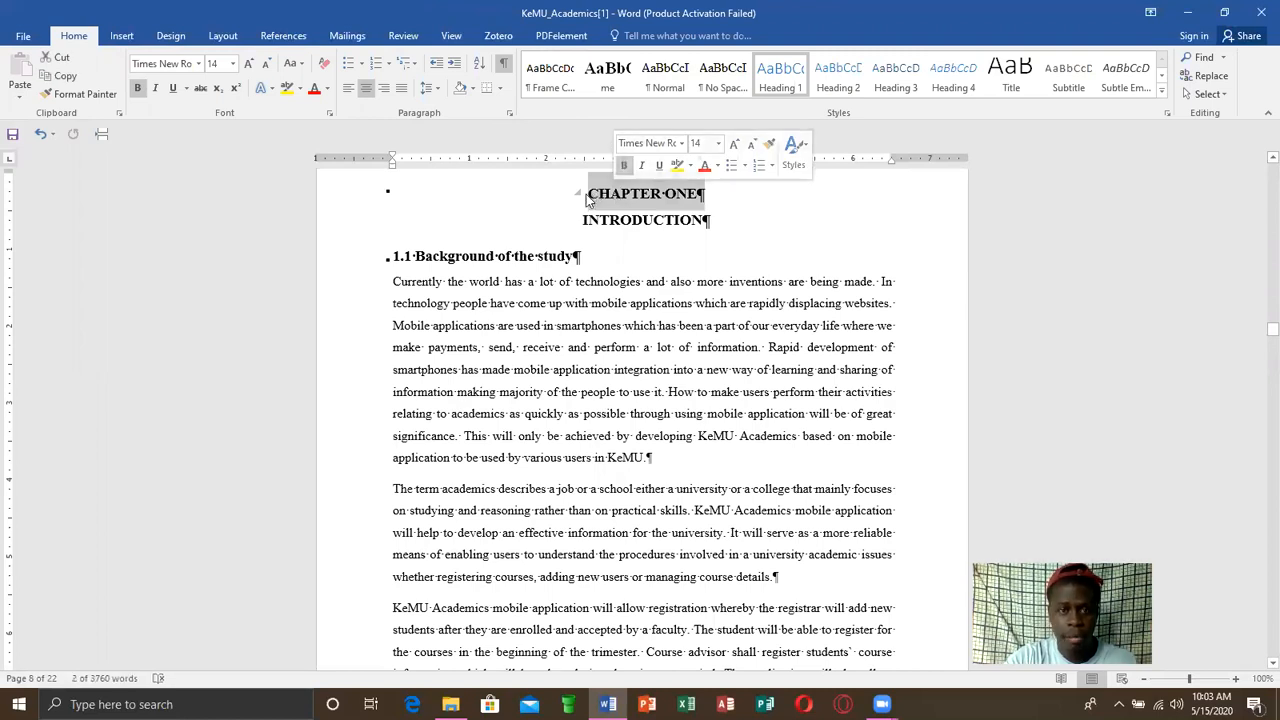
click(588, 200)
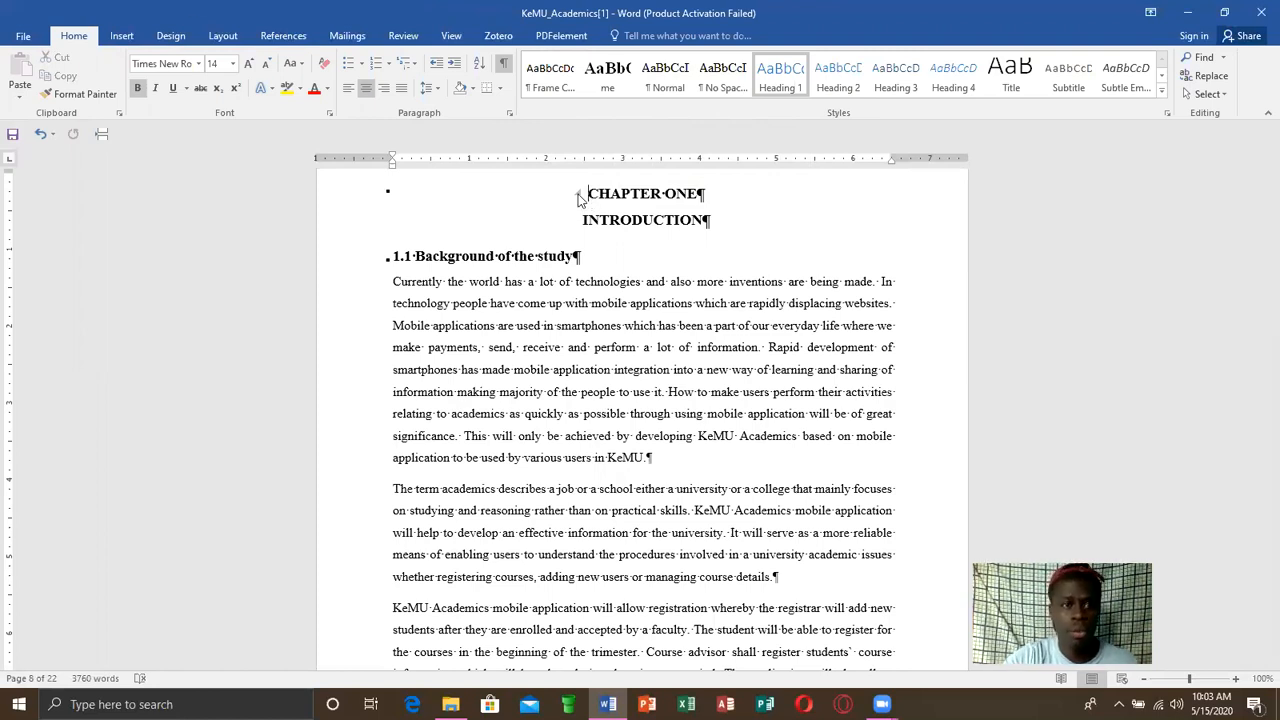
click(122, 38)
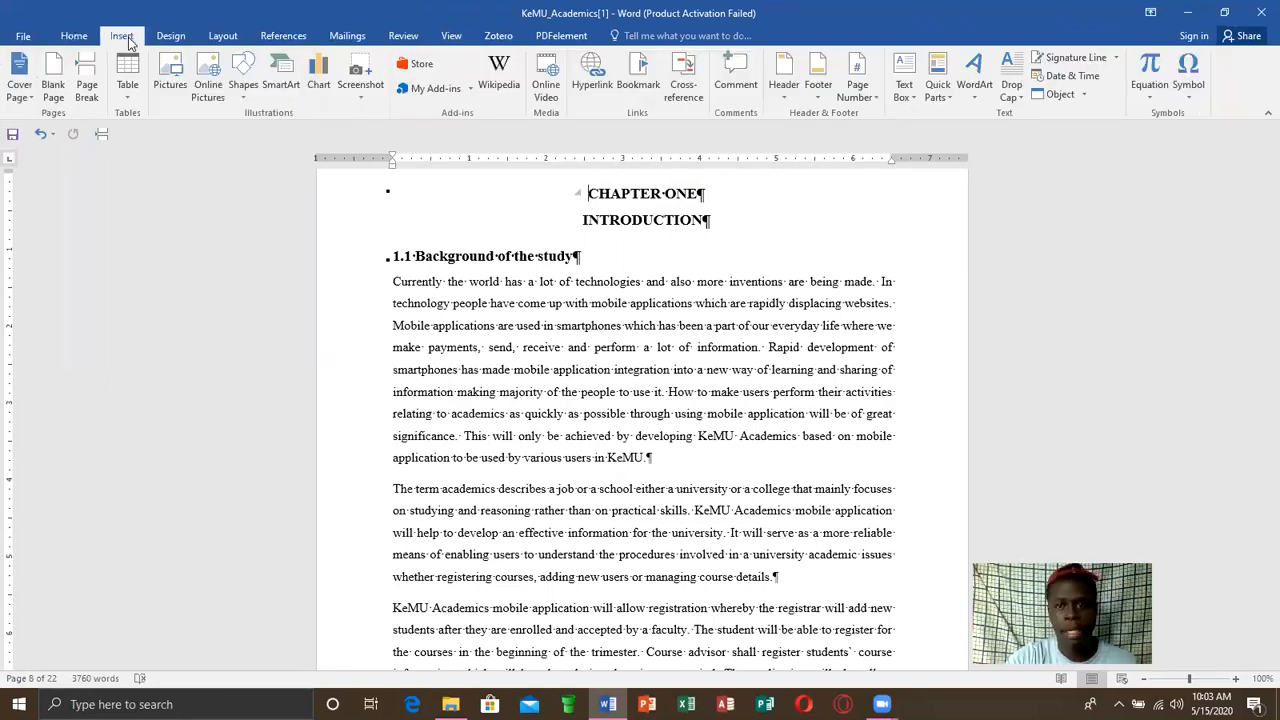
click(877, 98)
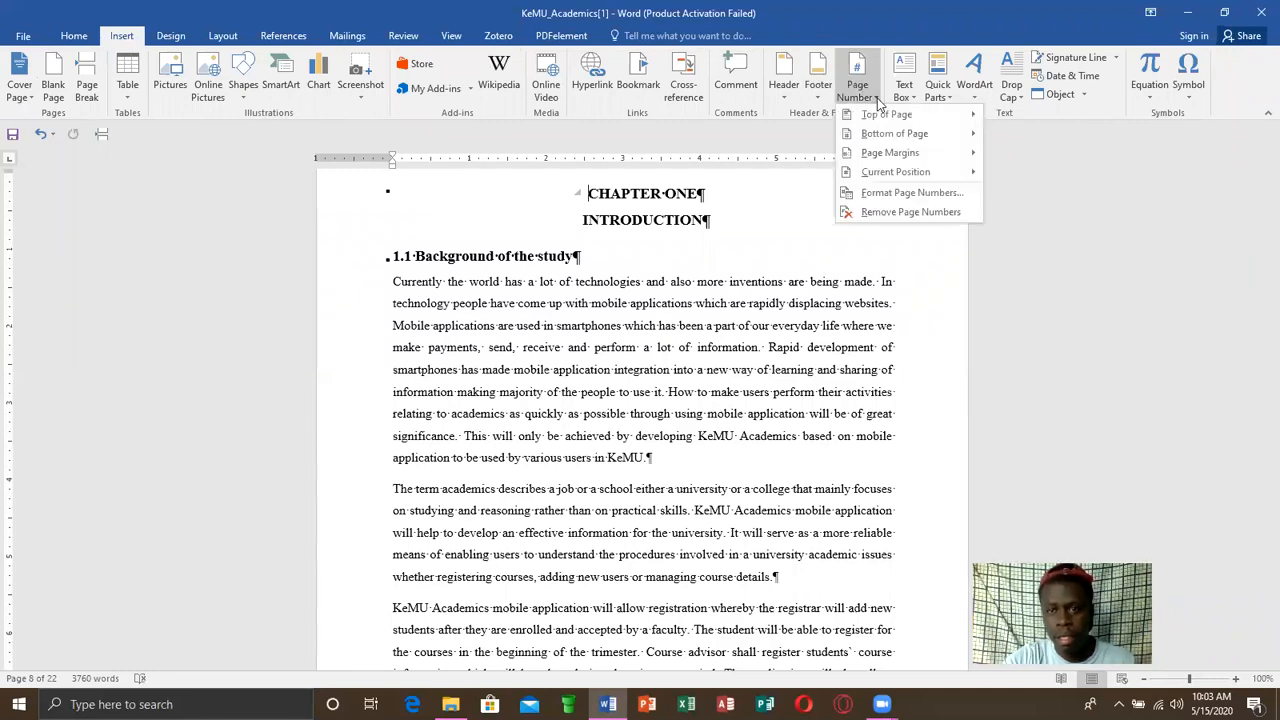
click(901, 190)
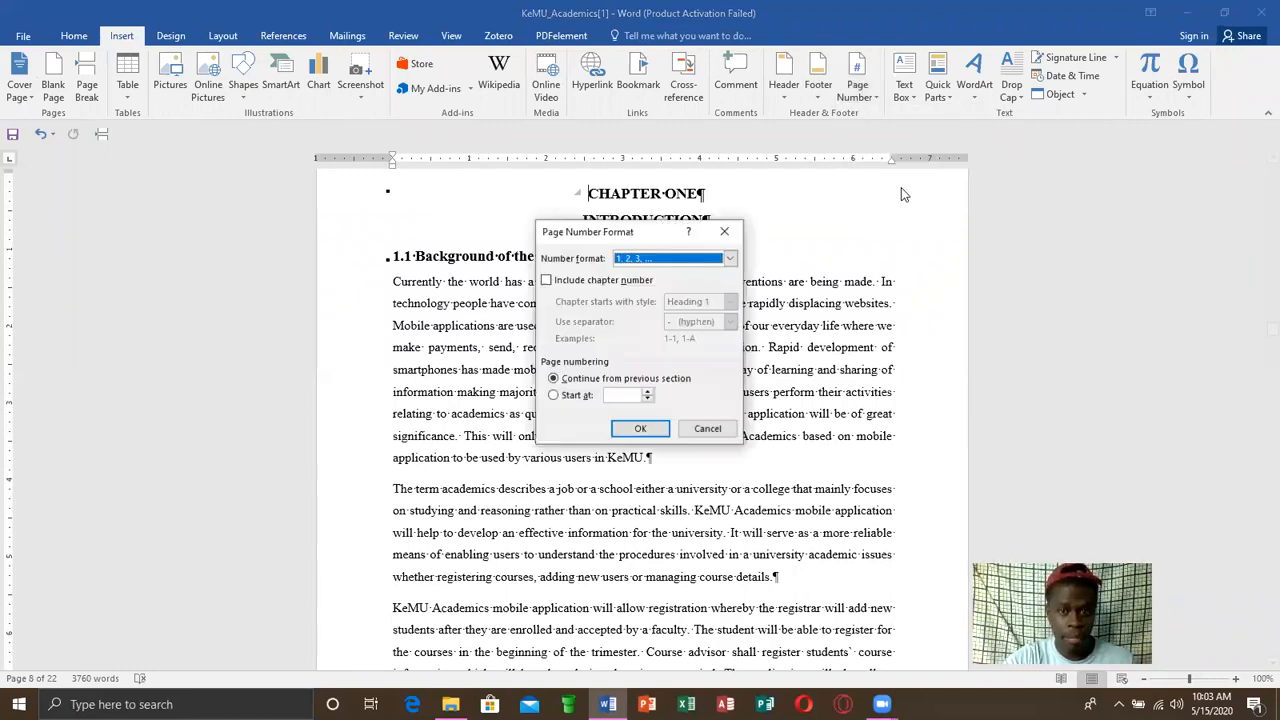
click(572, 395)
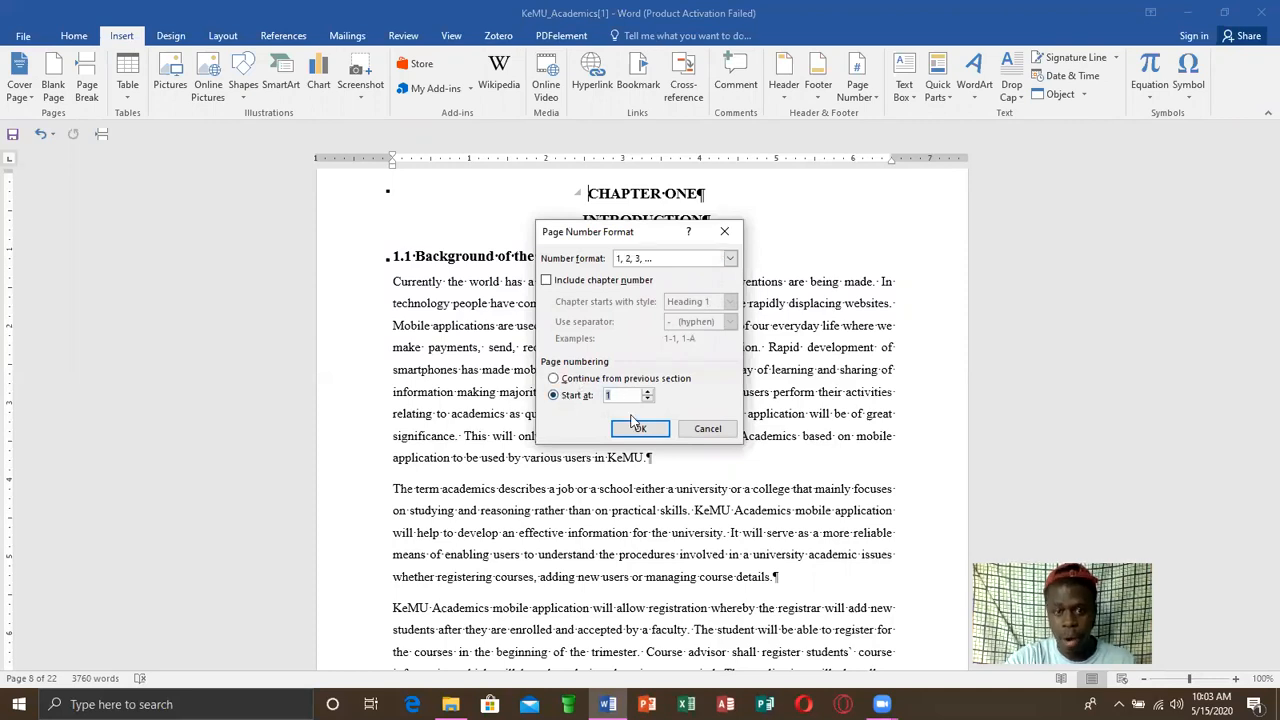
click(634, 428)
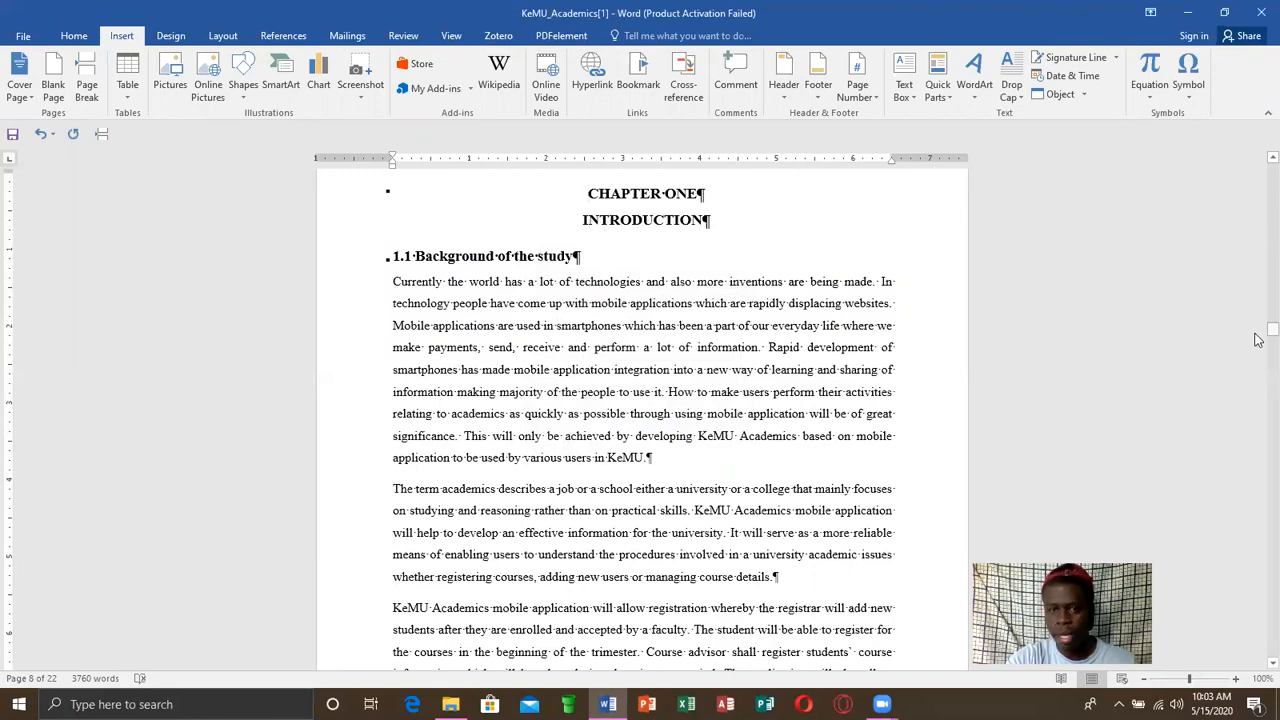
Check the footer page numbers in the chapters and in the preliminary pages back to the Declaration page
drag(1258, 333, 1258, 391)
drag(1258, 360, 1258, 323)
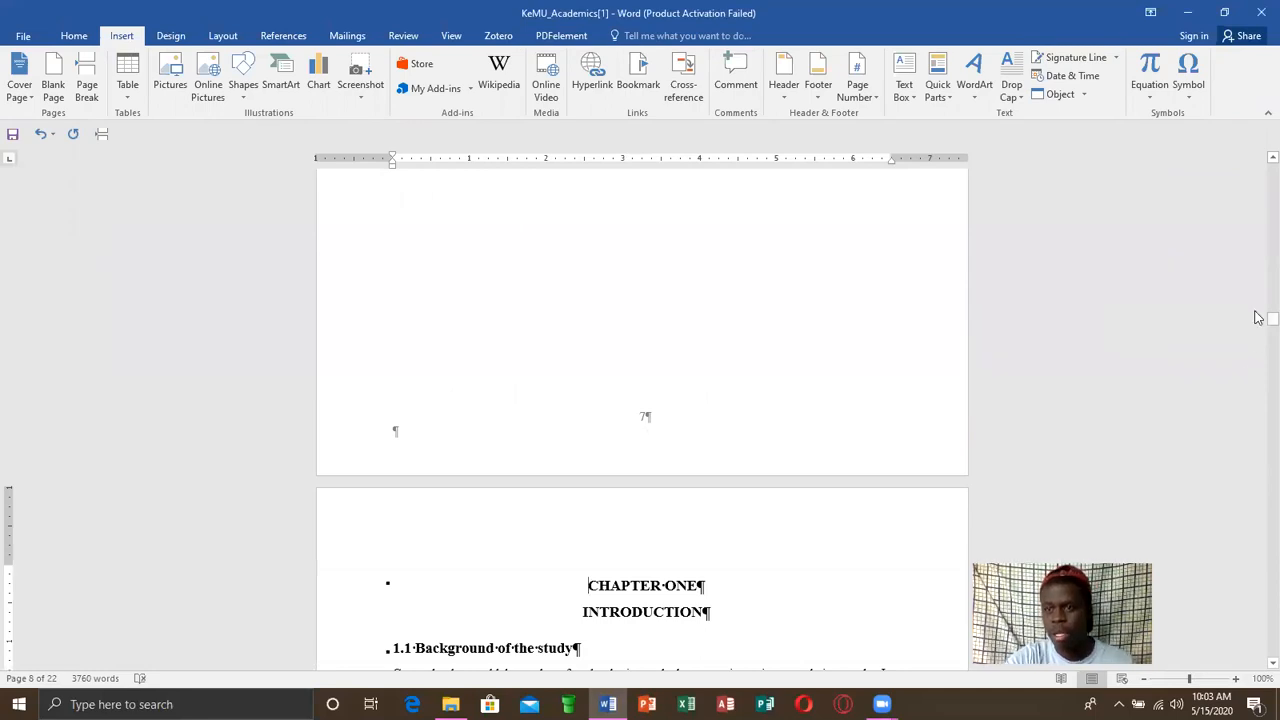
drag(1258, 323, 1258, 184)
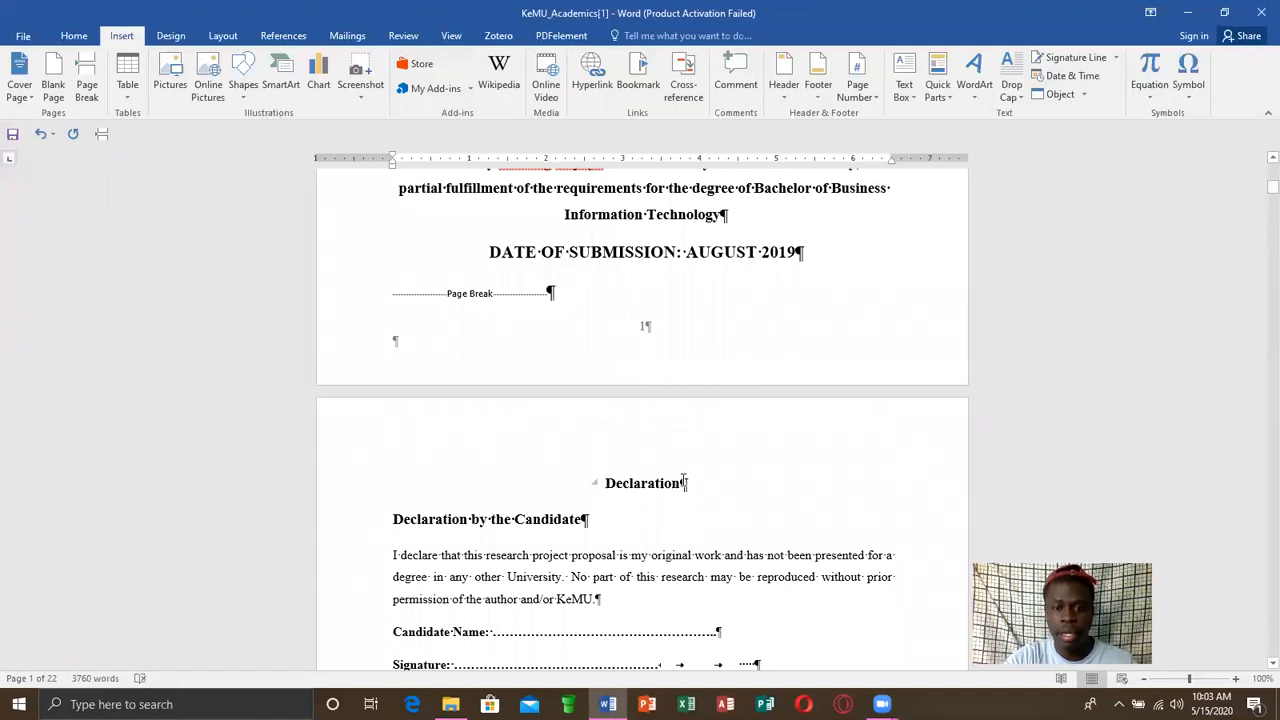
Insert a Next Page section break directly before the Declaration heading
drag(684, 483, 608, 488)
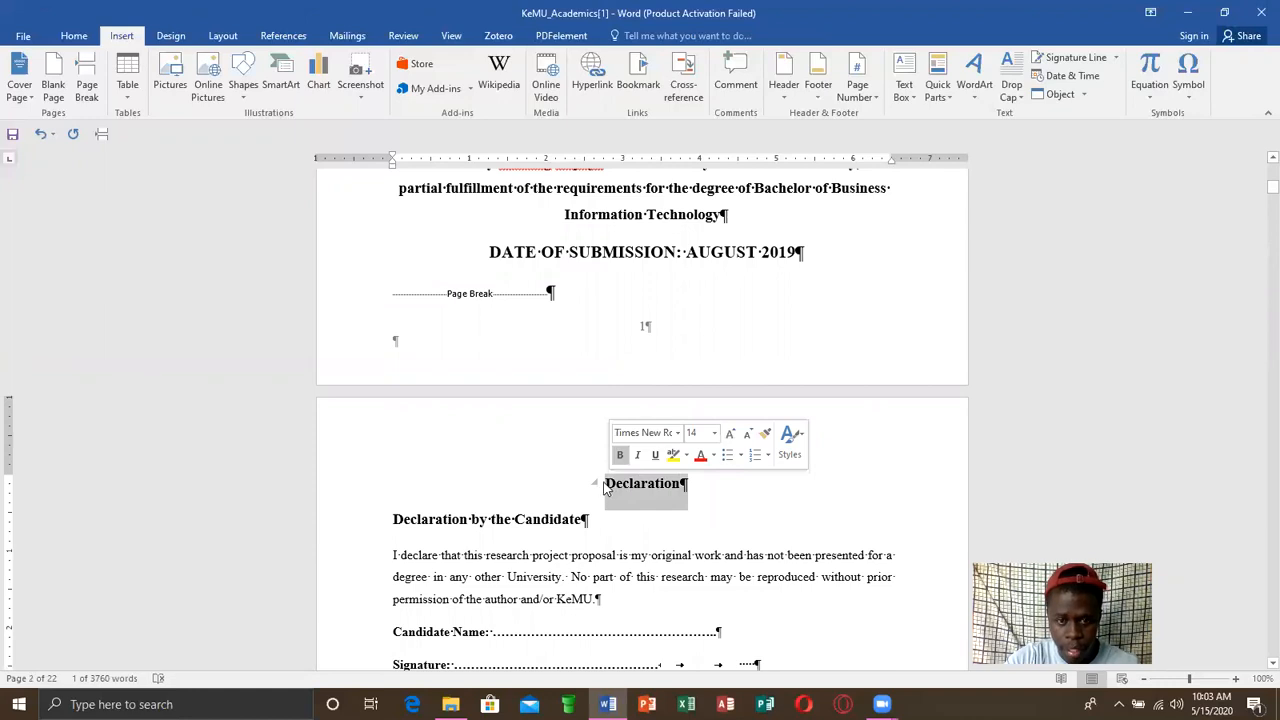
click(605, 483)
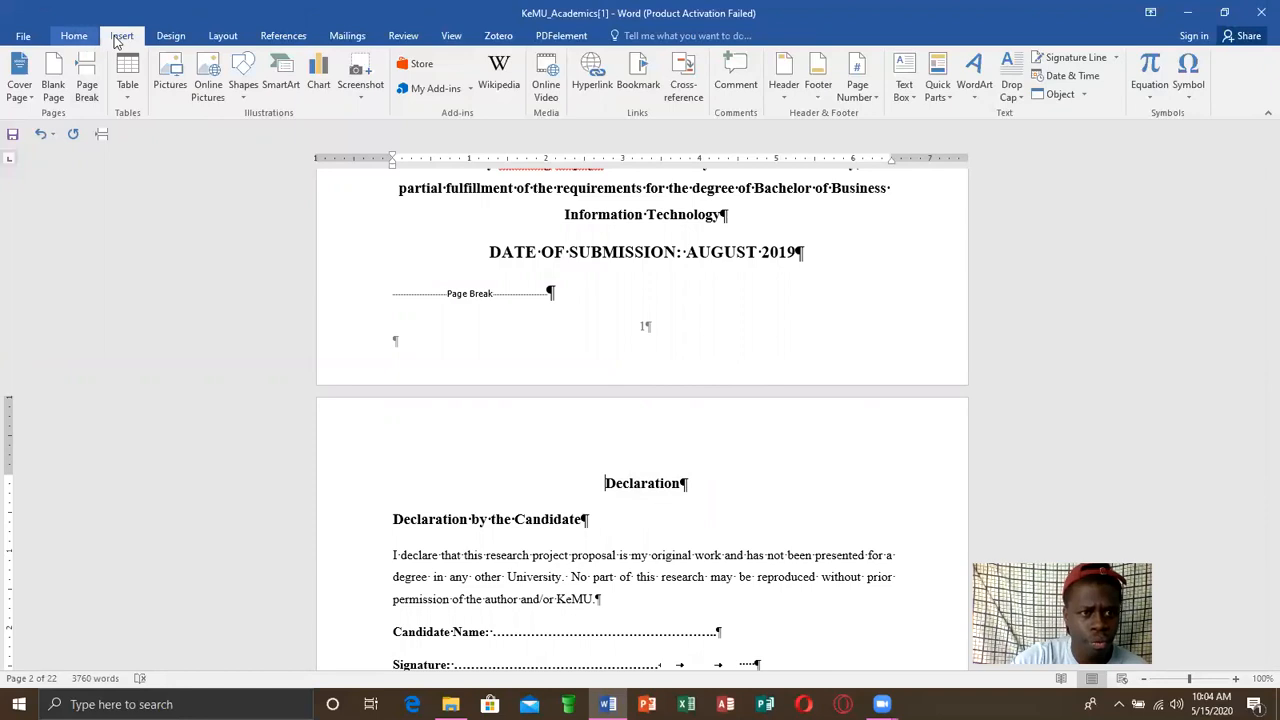
click(227, 38)
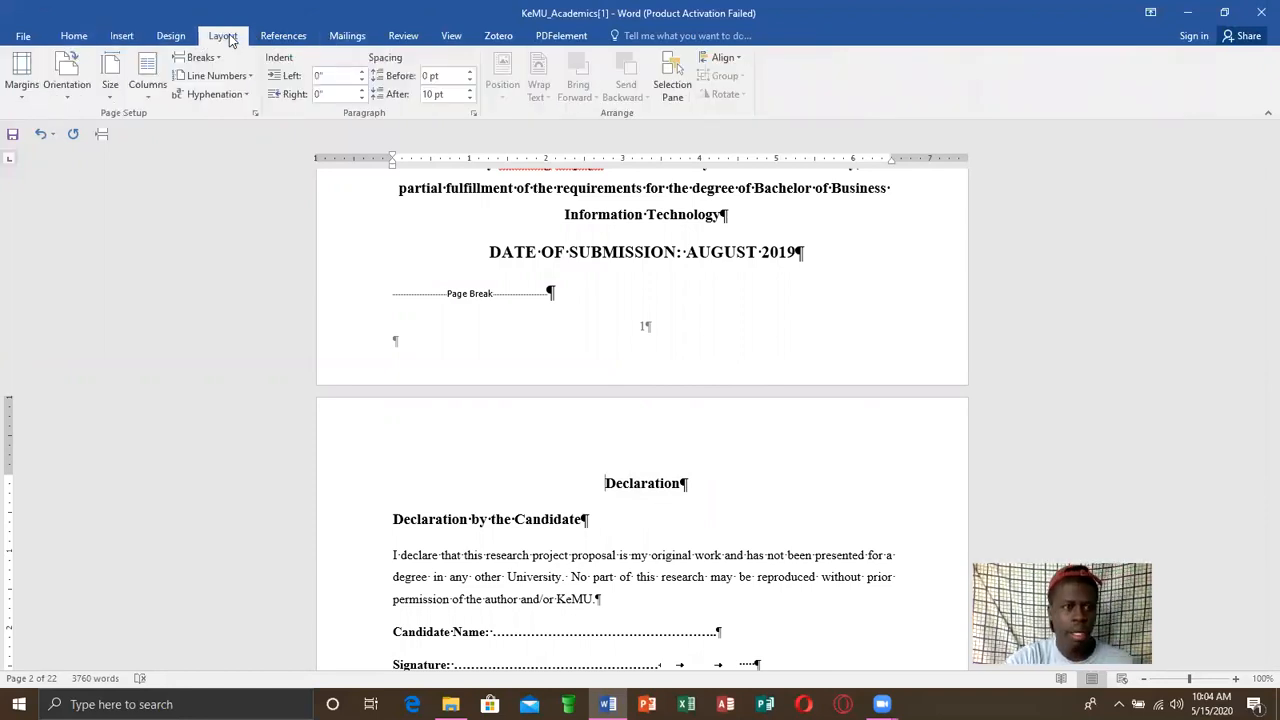
click(214, 59)
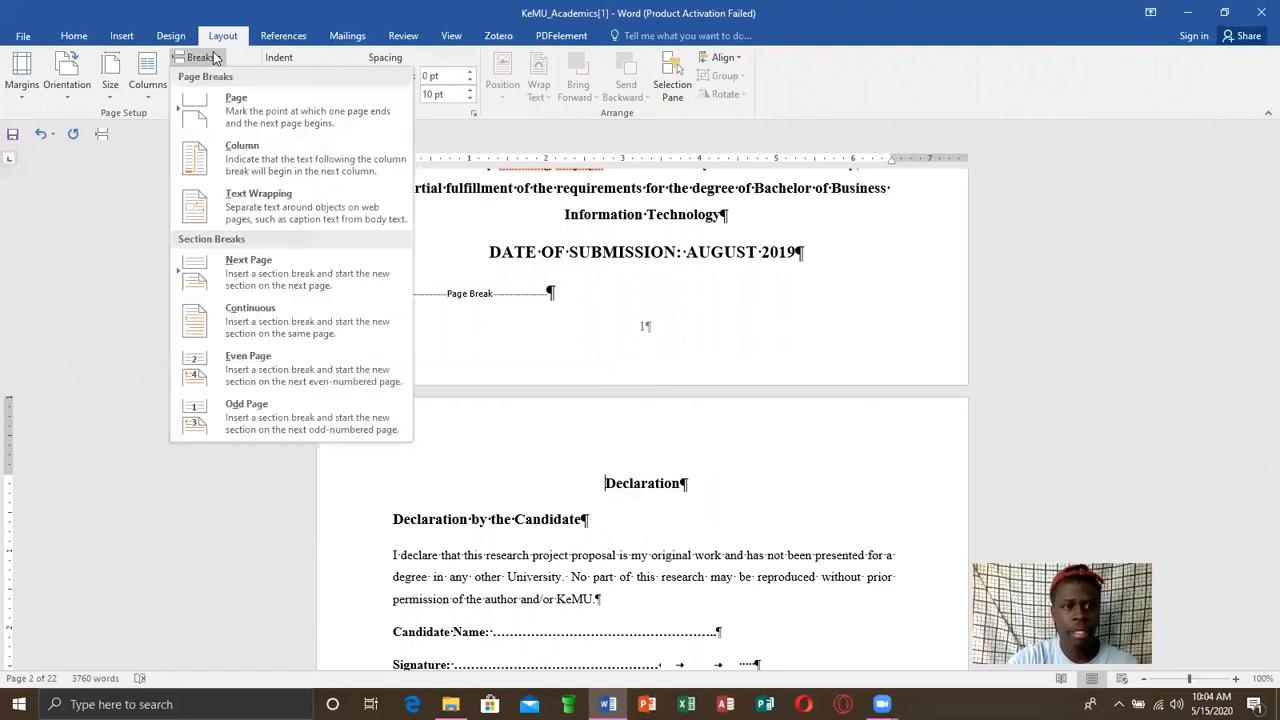
click(260, 268)
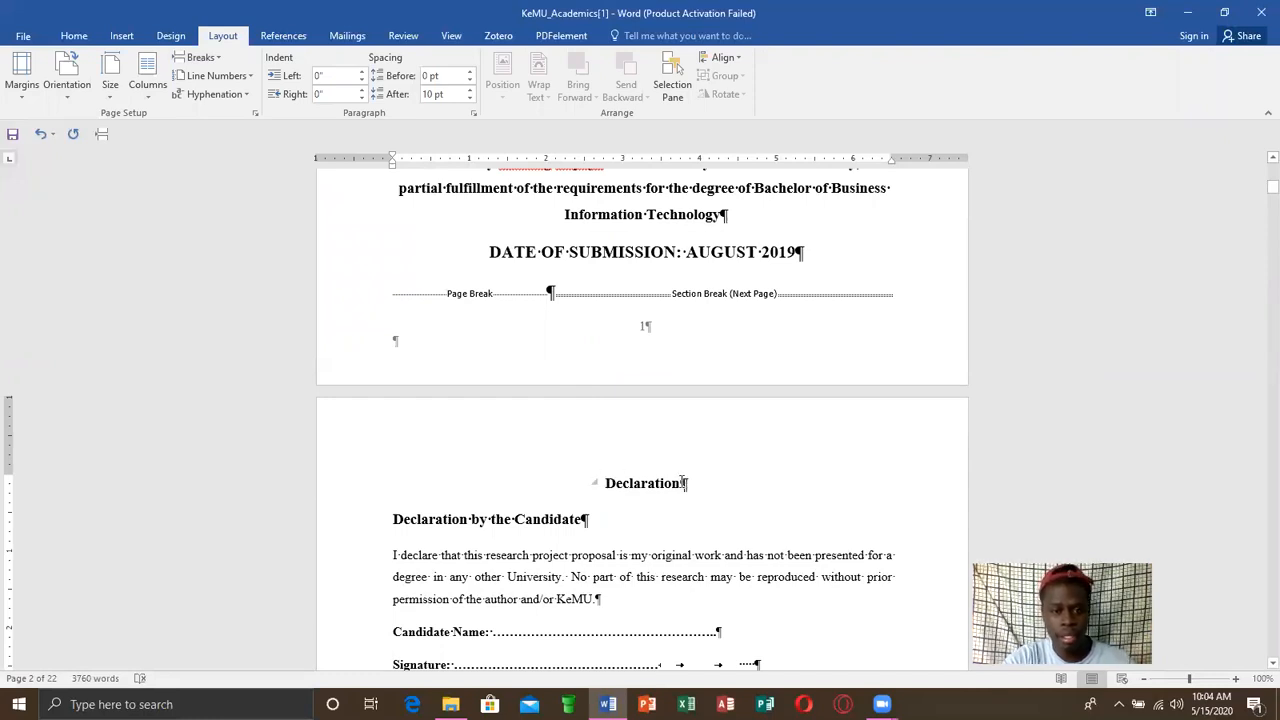
Add Plain Number 2 page numbers at the bottom of the page from the Declaration page and unlink that section's footer from the previous section
drag(672, 483, 610, 487)
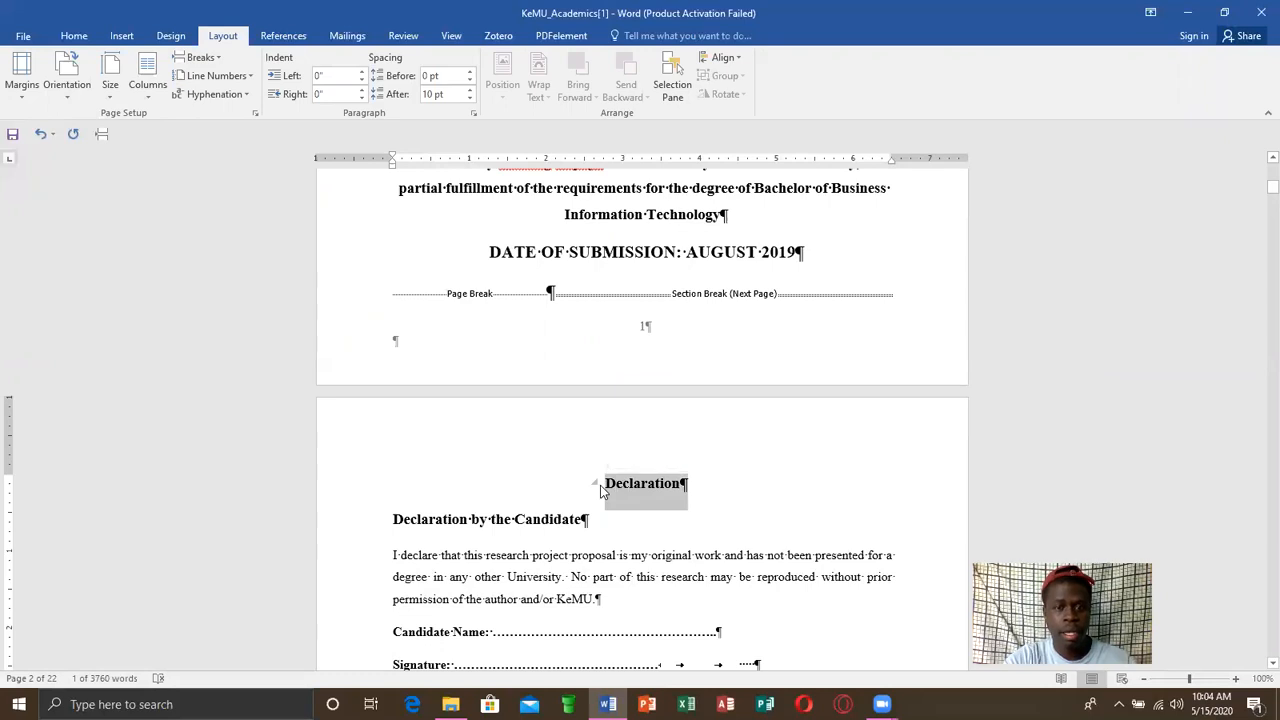
click(896, 227)
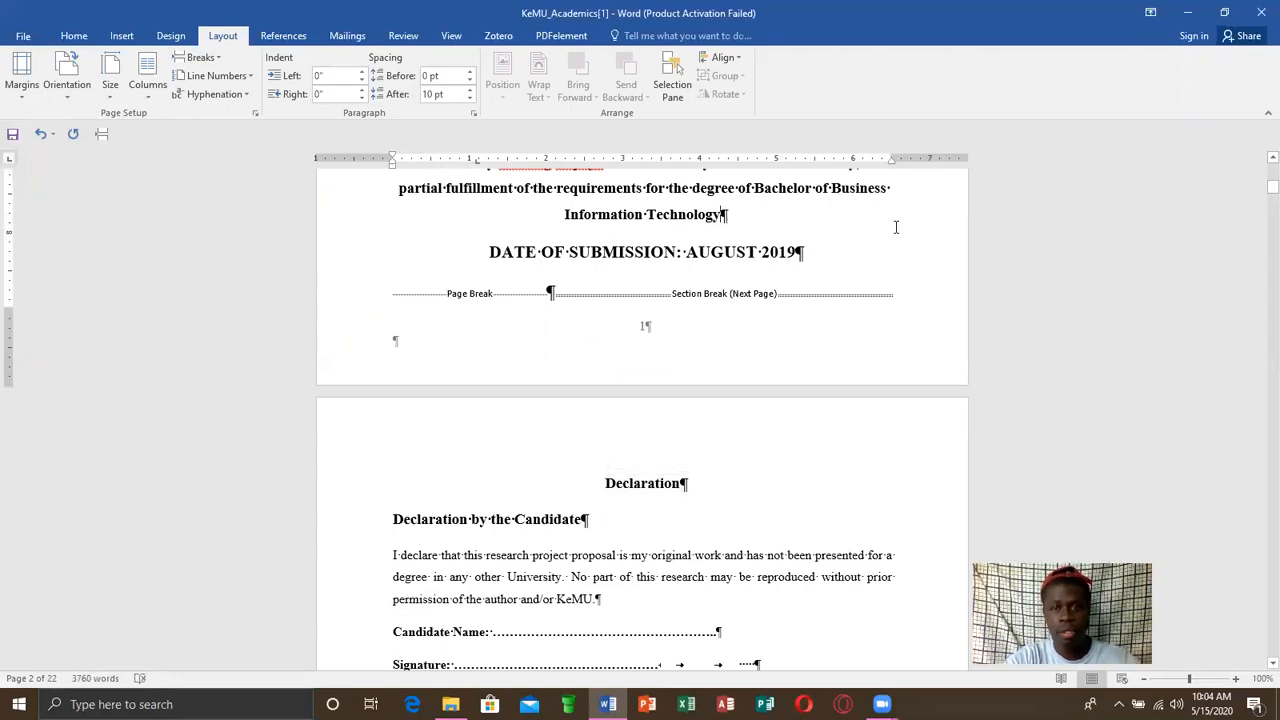
drag(1258, 188, 1258, 191)
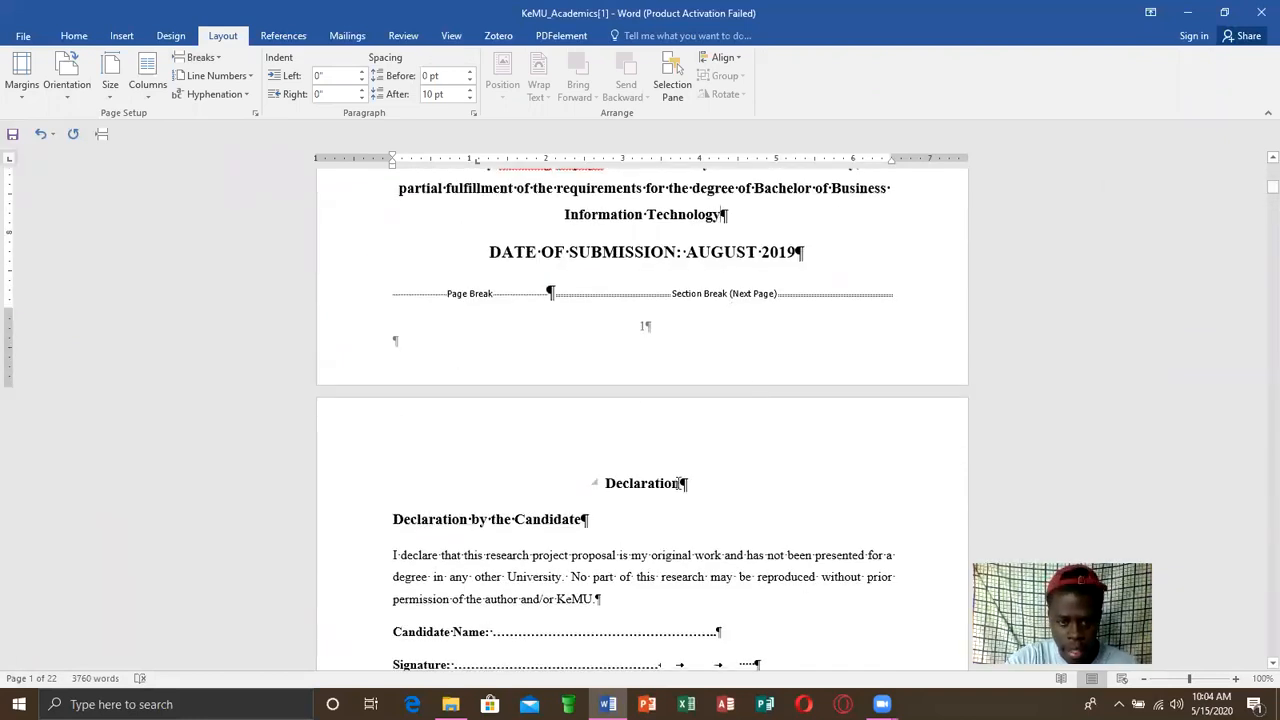
drag(683, 483, 605, 487)
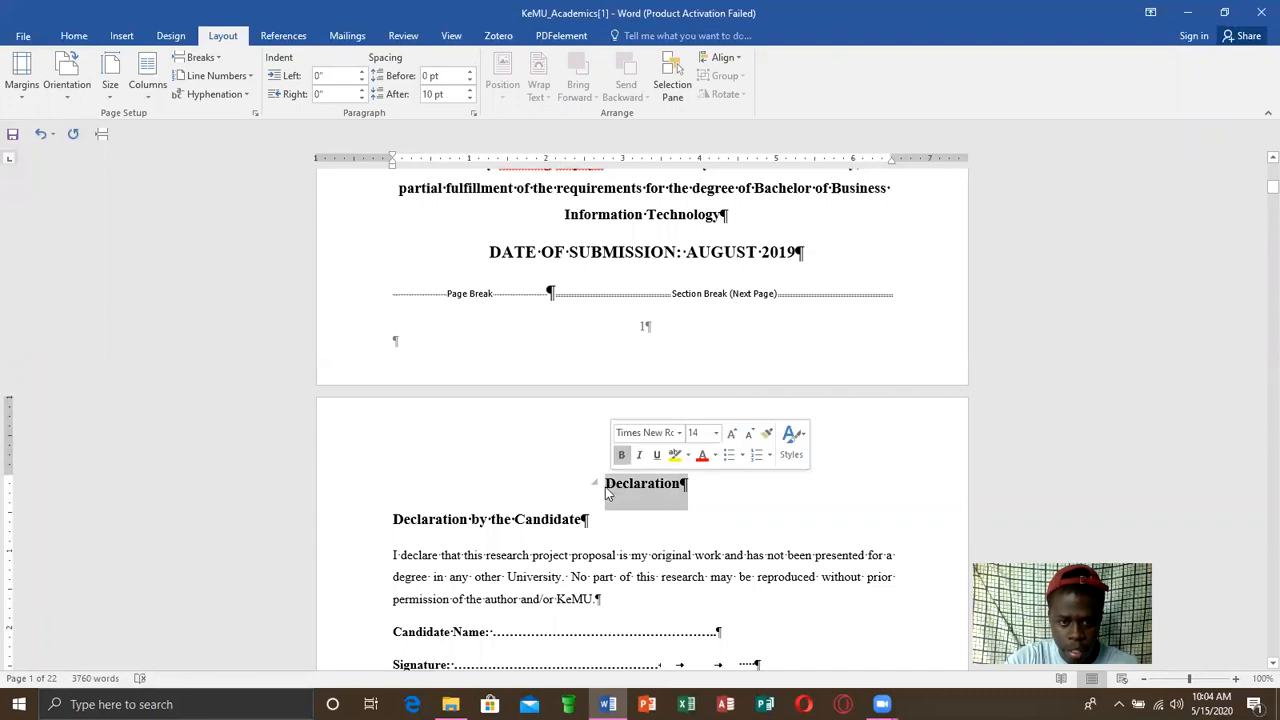
click(605, 487)
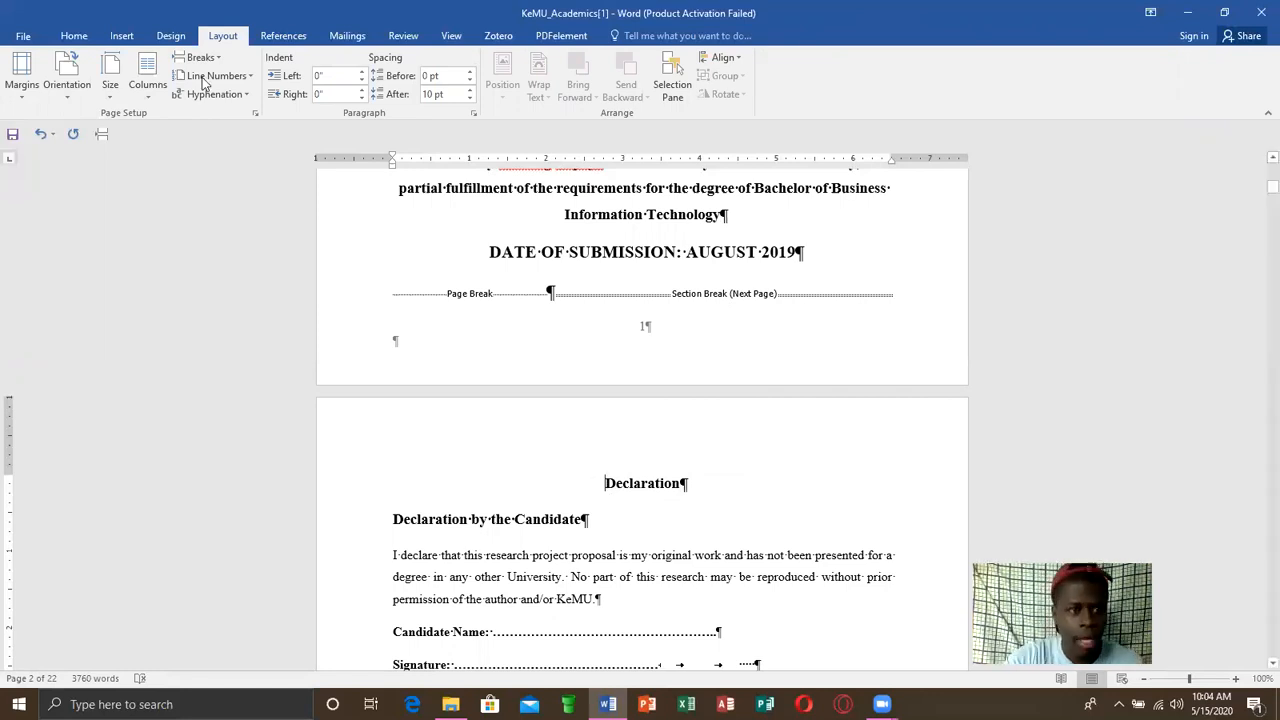
click(124, 37)
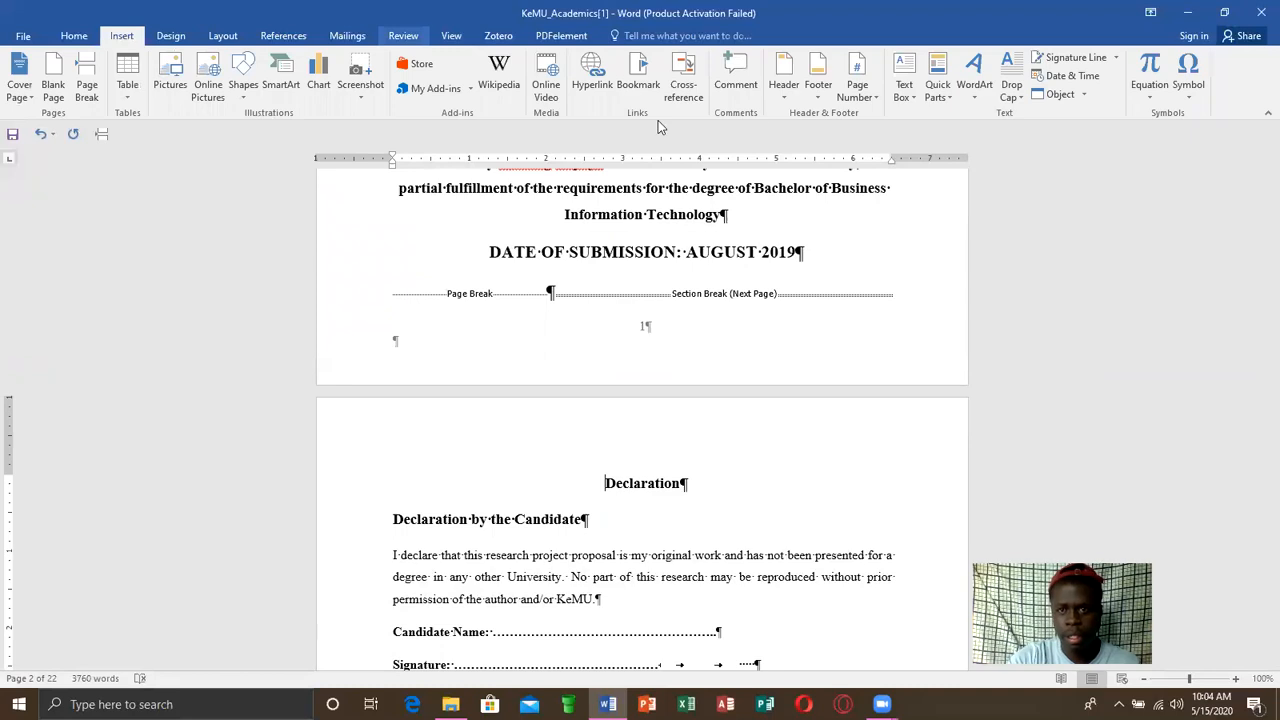
click(862, 92)
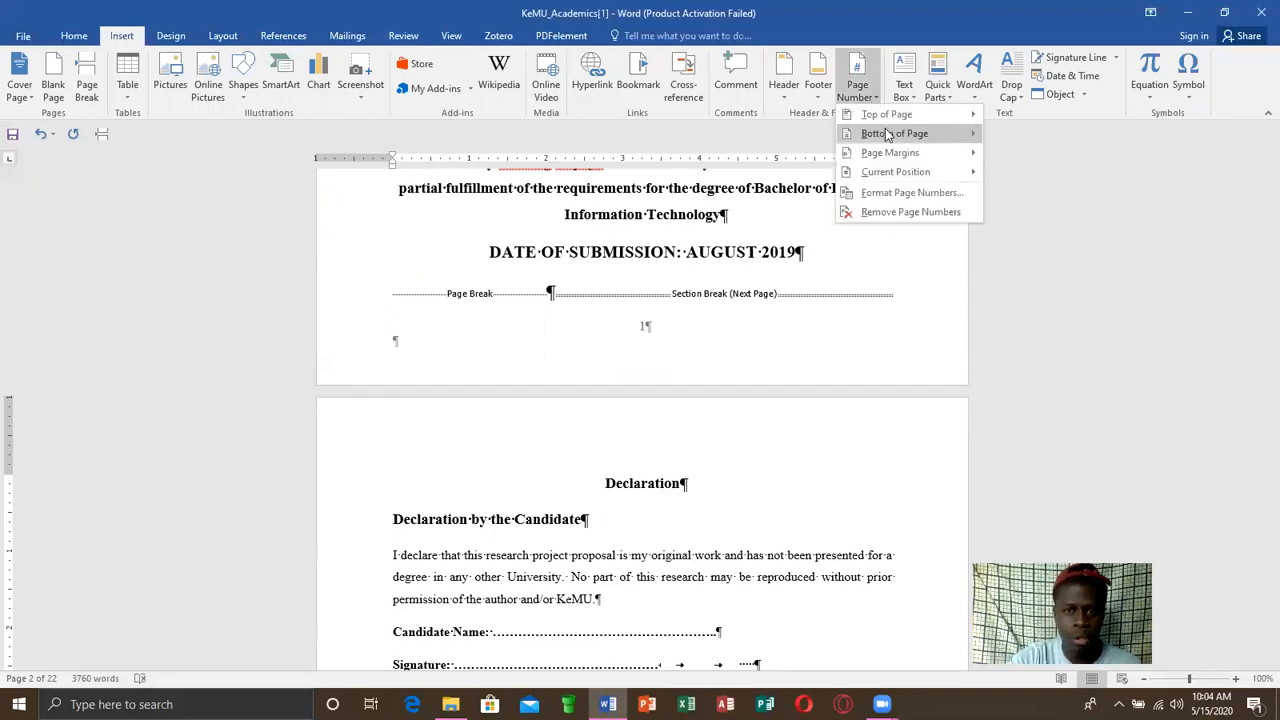
mouse_move(887, 134)
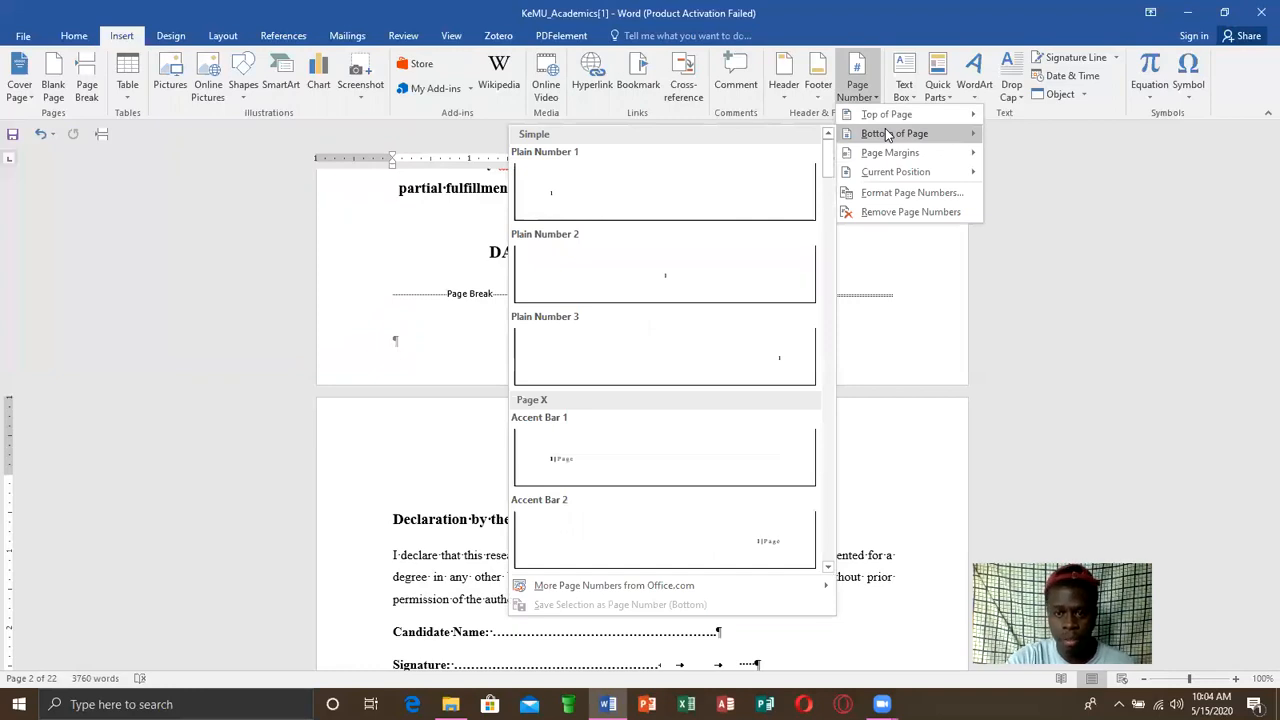
click(689, 266)
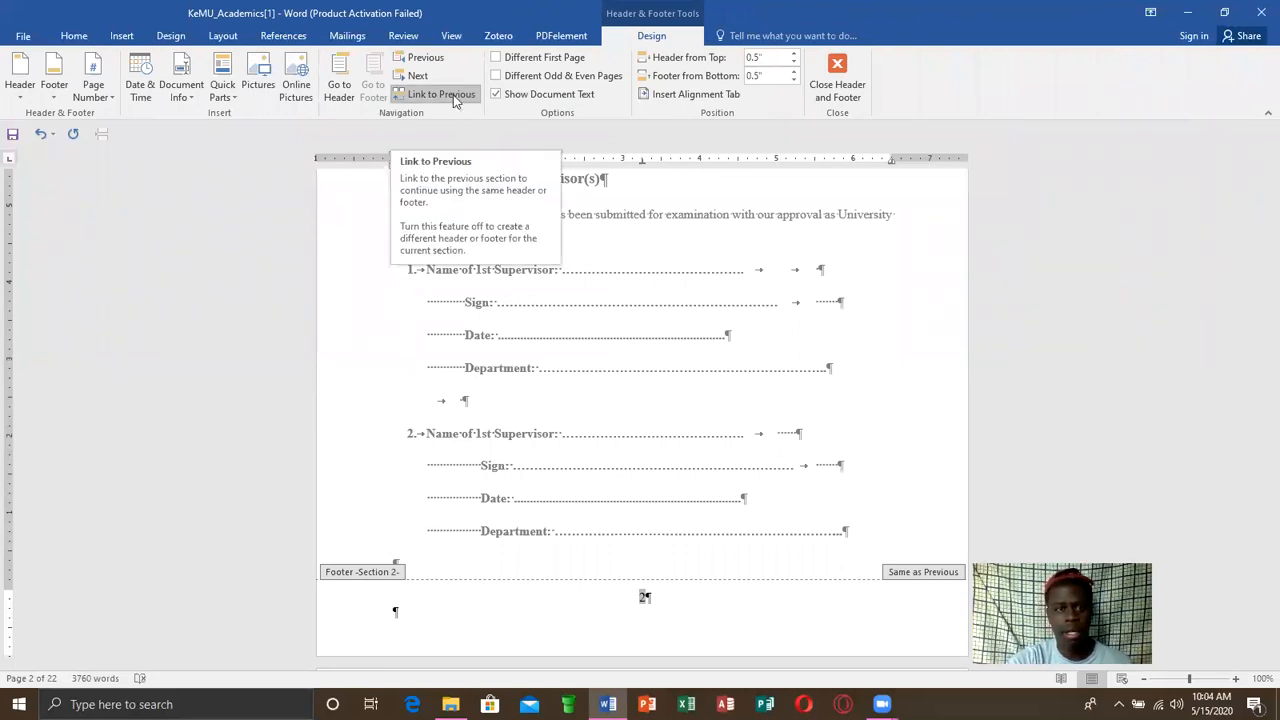
click(452, 98)
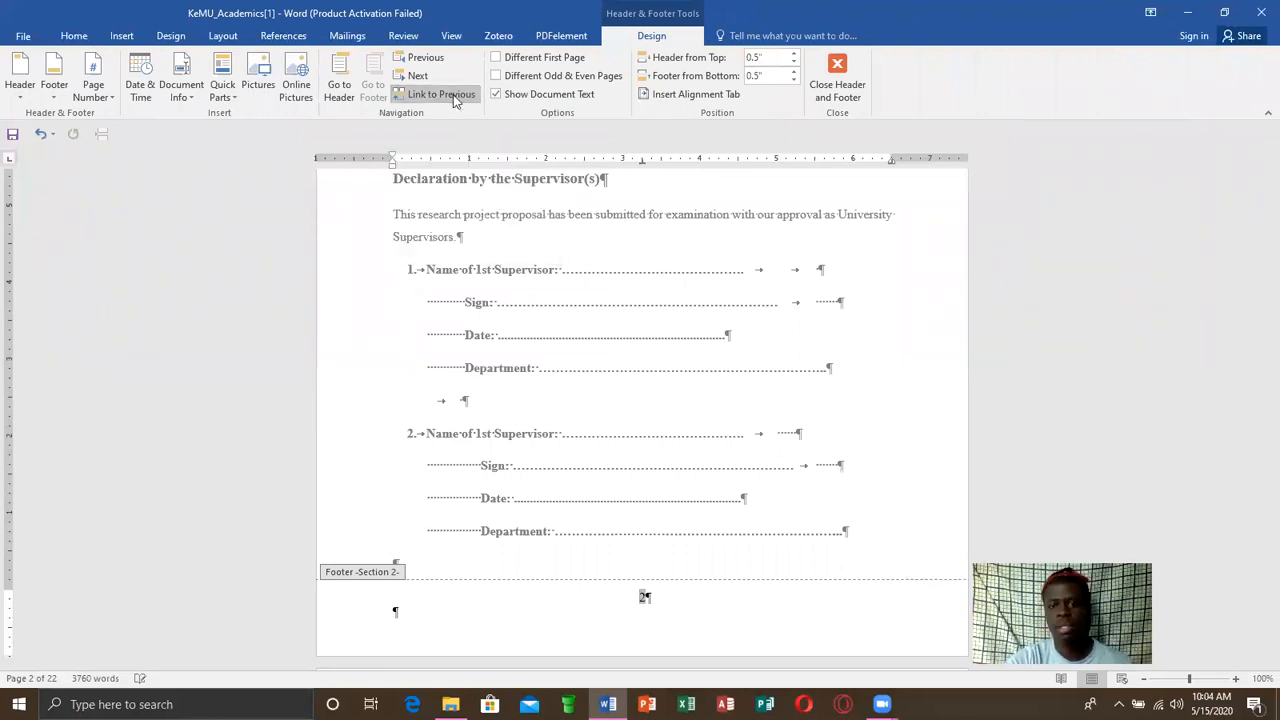
click(840, 75)
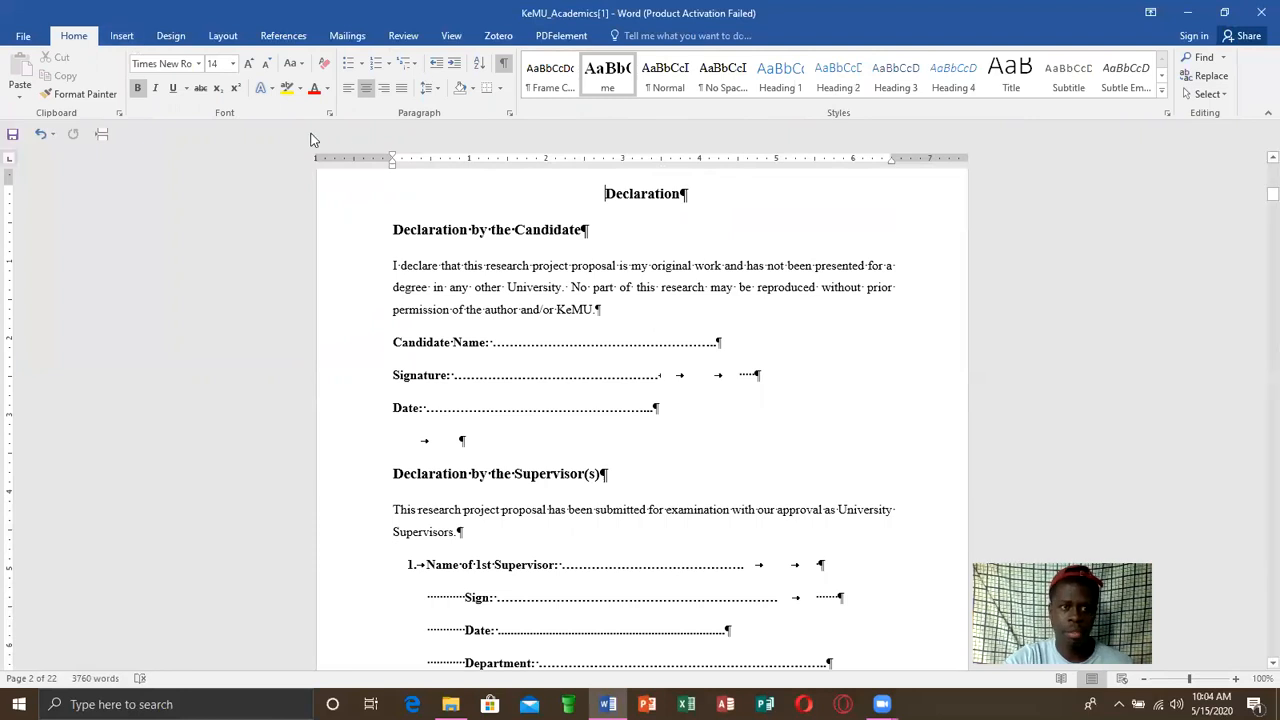
Format the Declaration section's page numbers as i, ii, iii and restart them at i
click(124, 36)
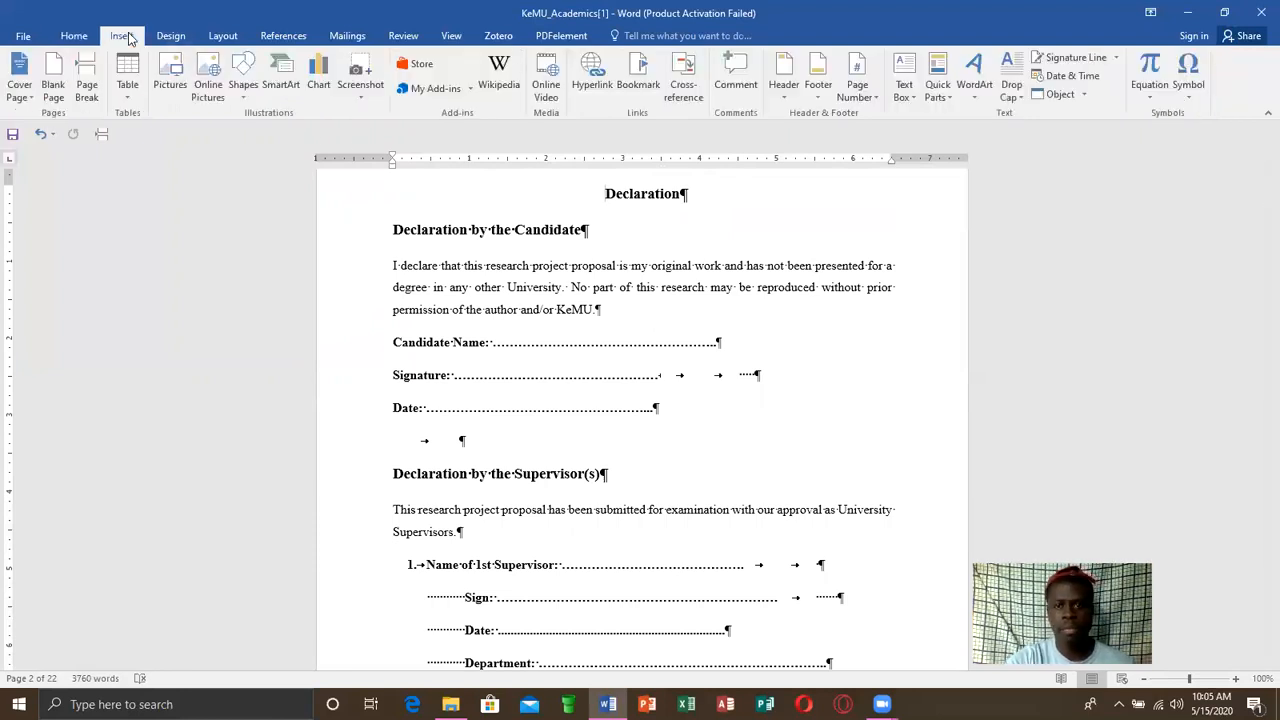
click(874, 93)
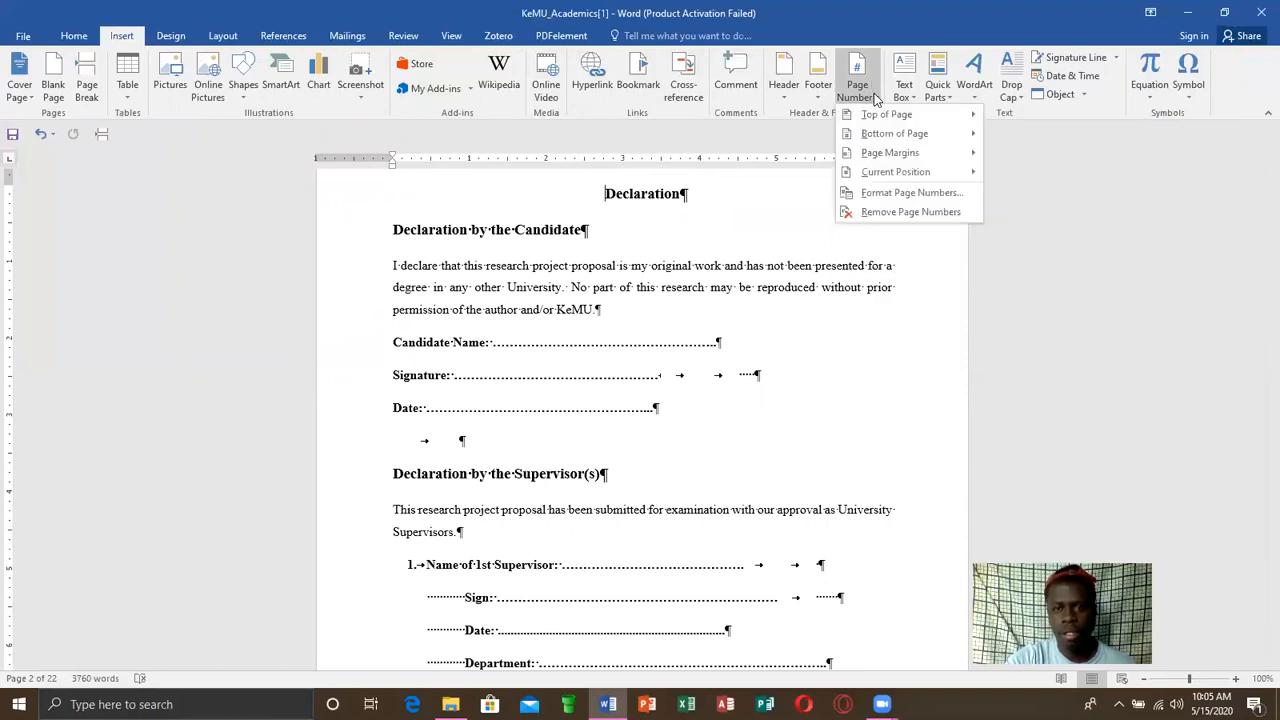
click(916, 196)
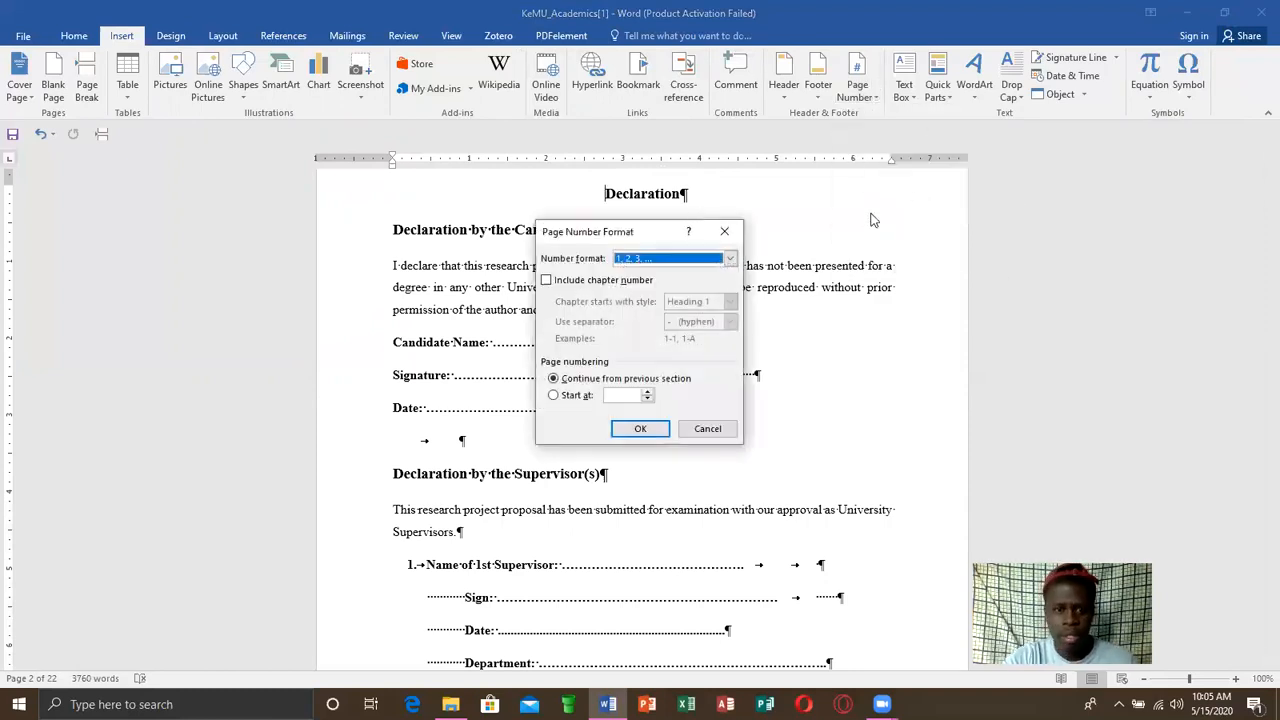
click(731, 259)
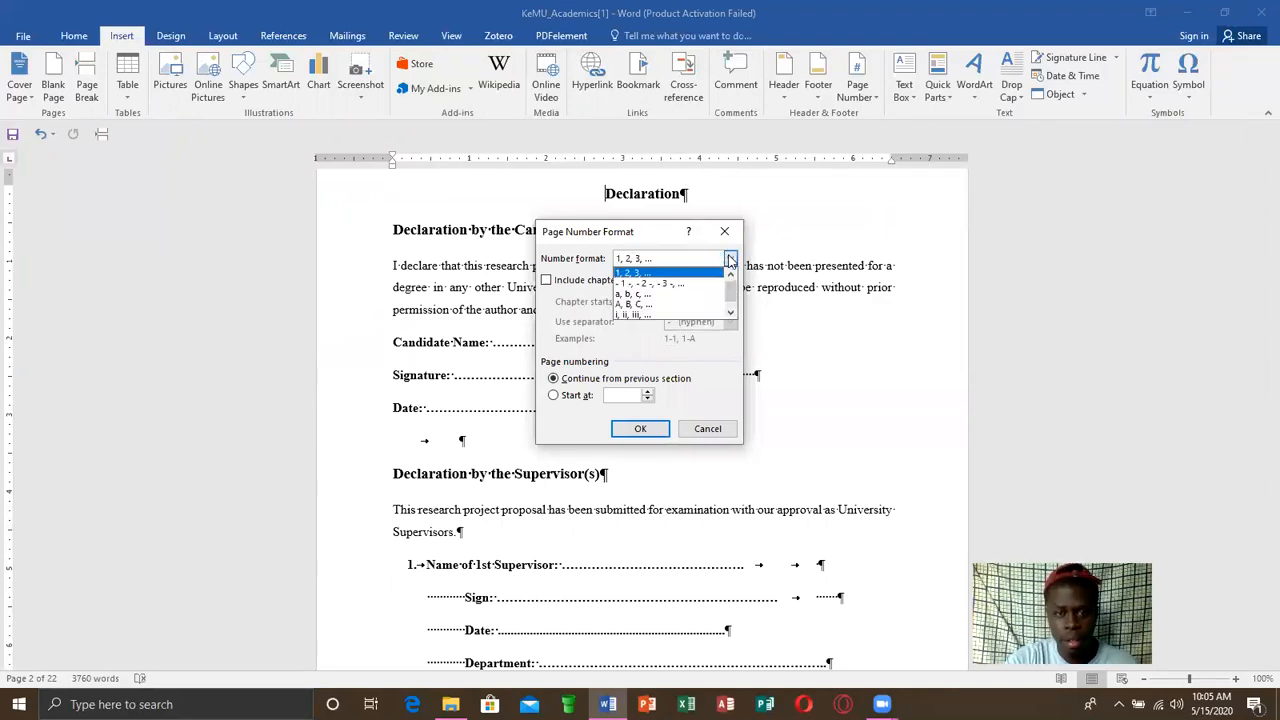
click(648, 315)
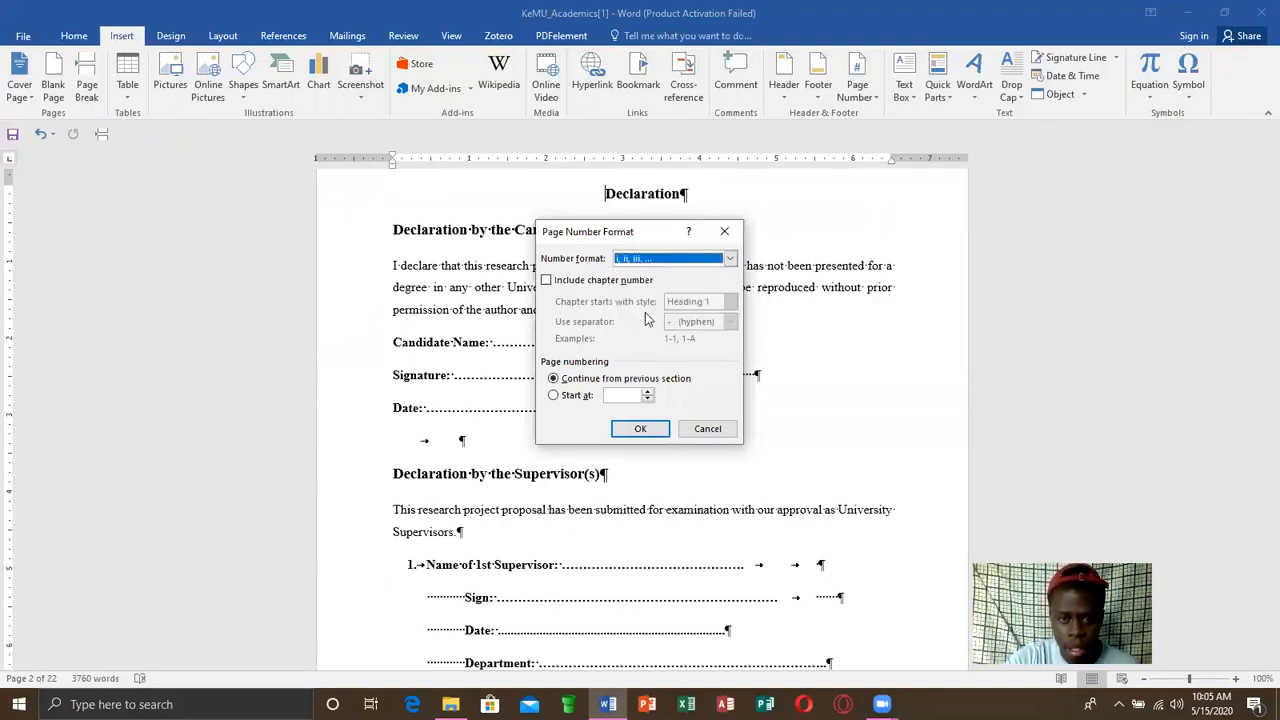
click(565, 396)
click(643, 429)
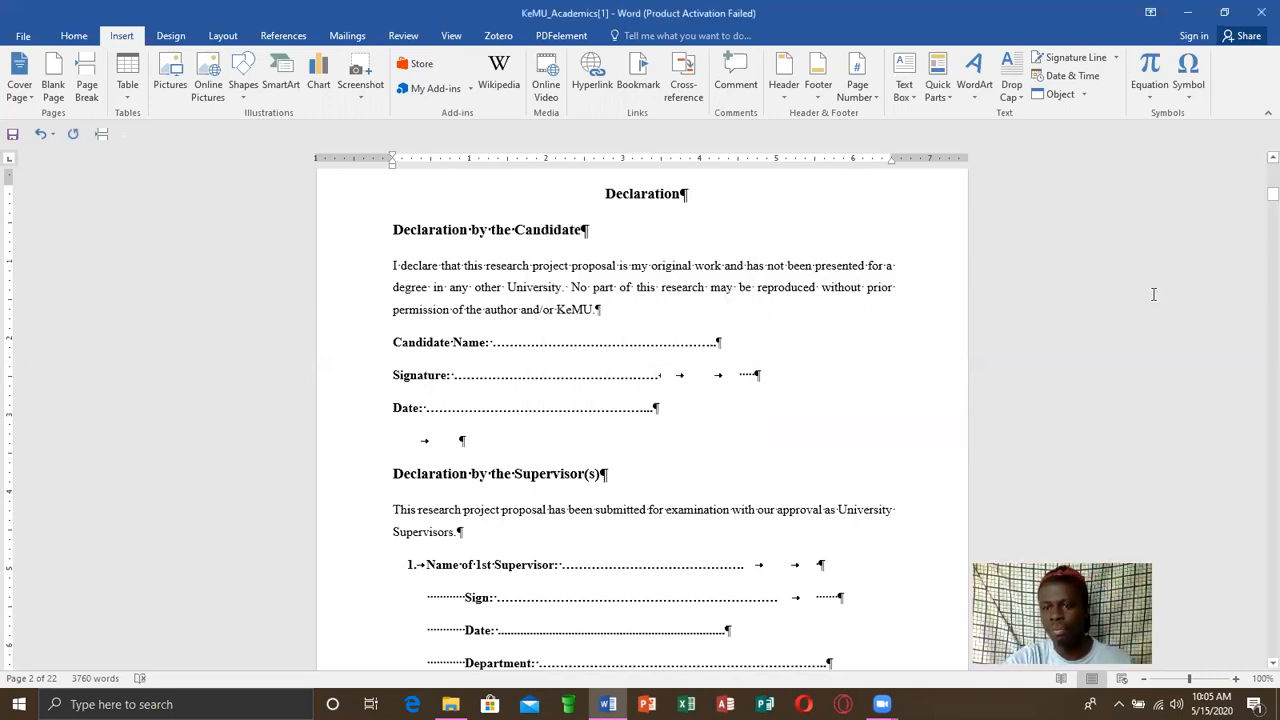
Check the footer page numbers on the Declaration page and the cover page
drag(1257, 201, 1258, 215)
click(653, 447)
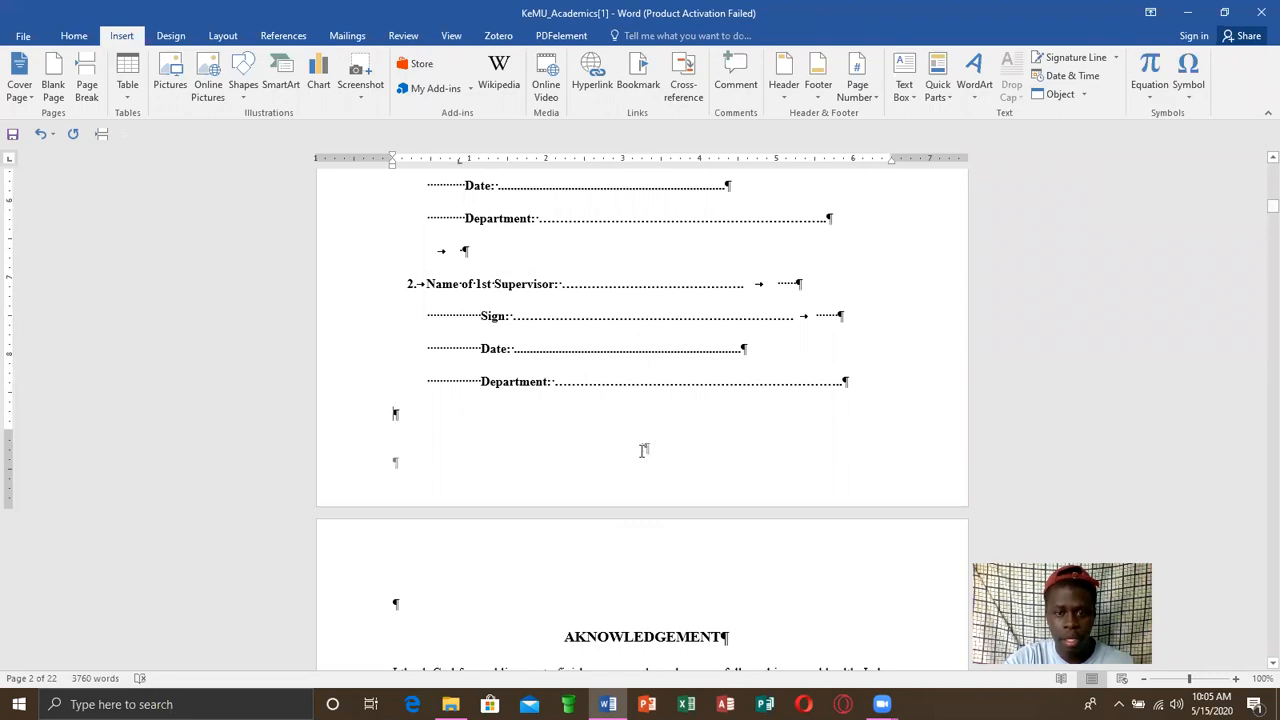
double_click(645, 450)
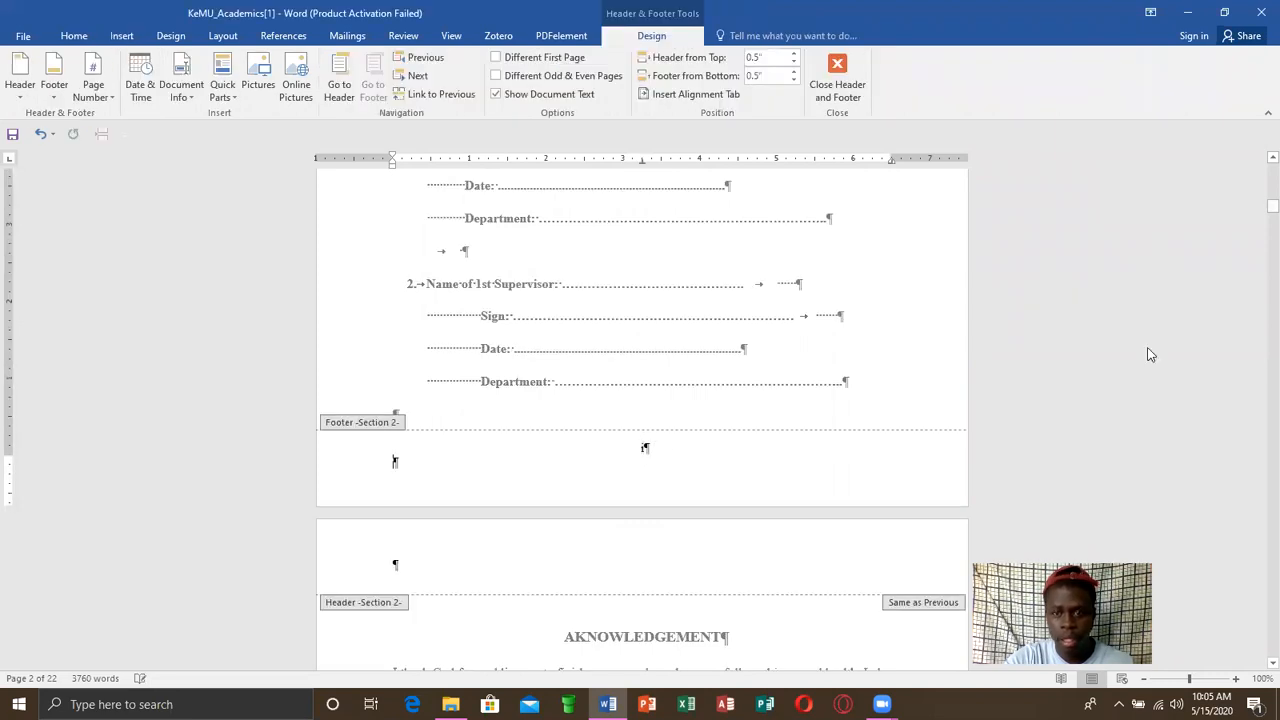
drag(1258, 209, 1258, 176)
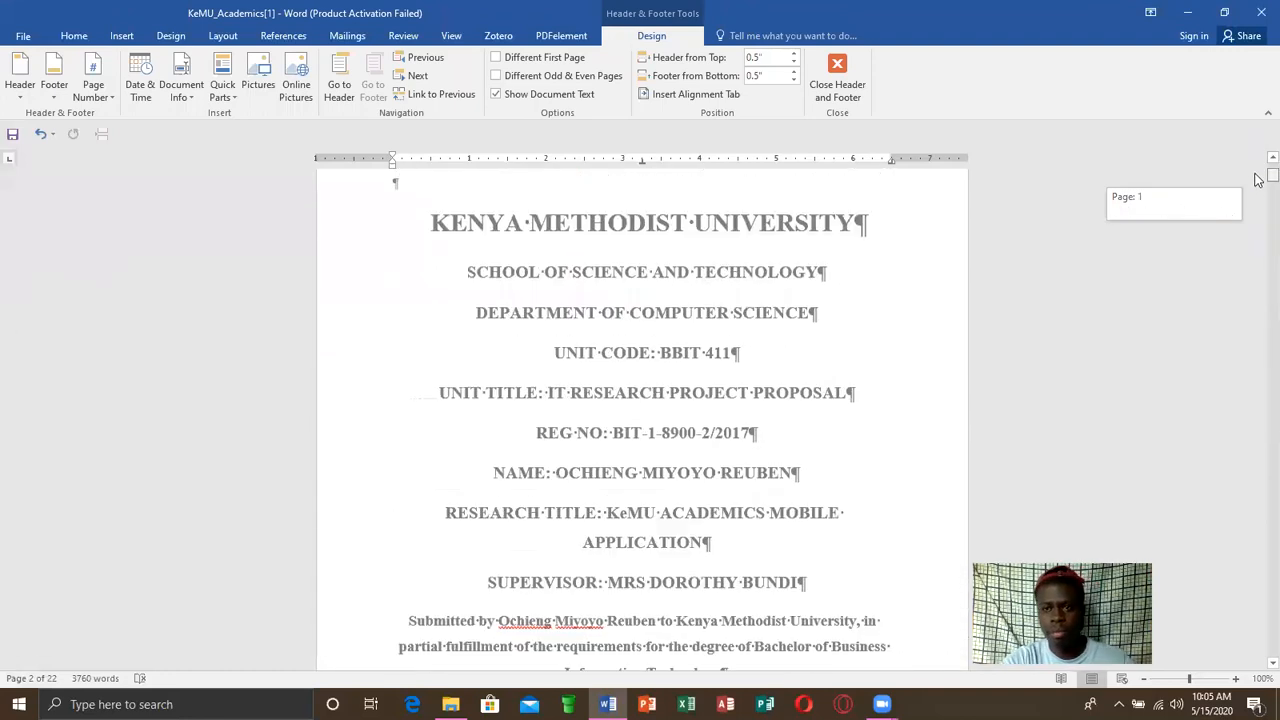
click(850, 76)
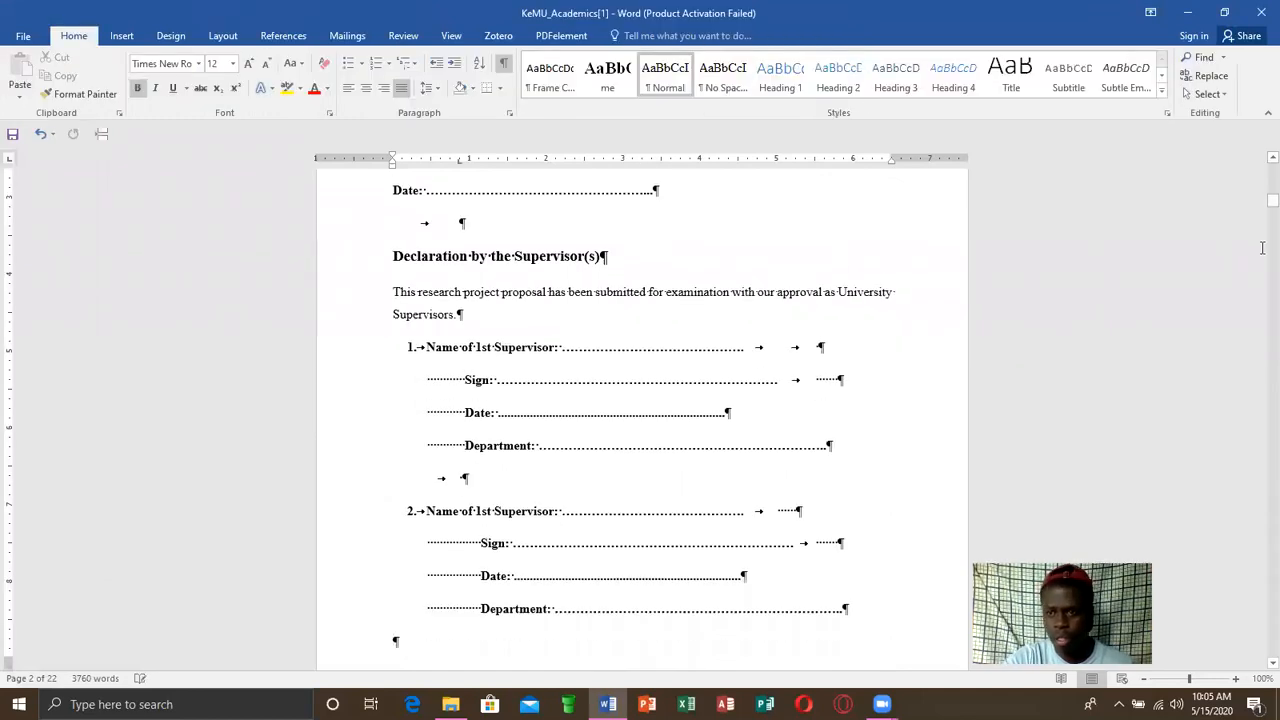
drag(1258, 211, 1258, 192)
double_click(645, 549)
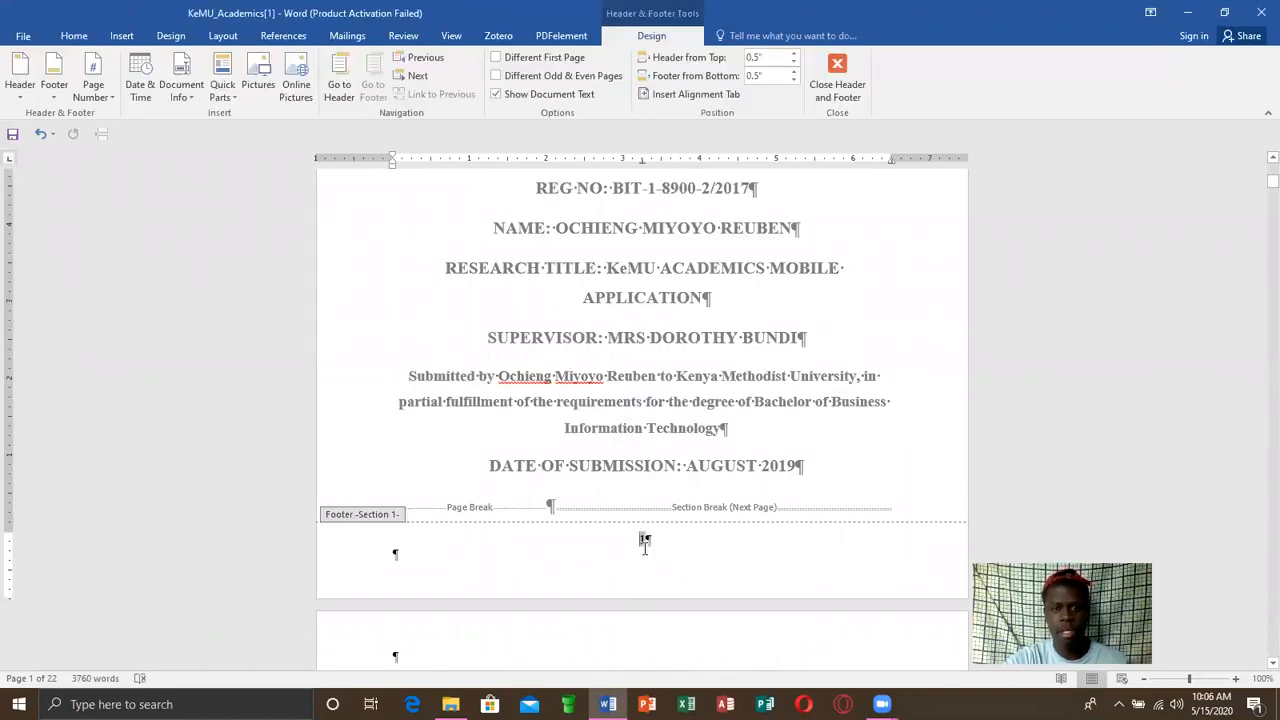
click(826, 85)
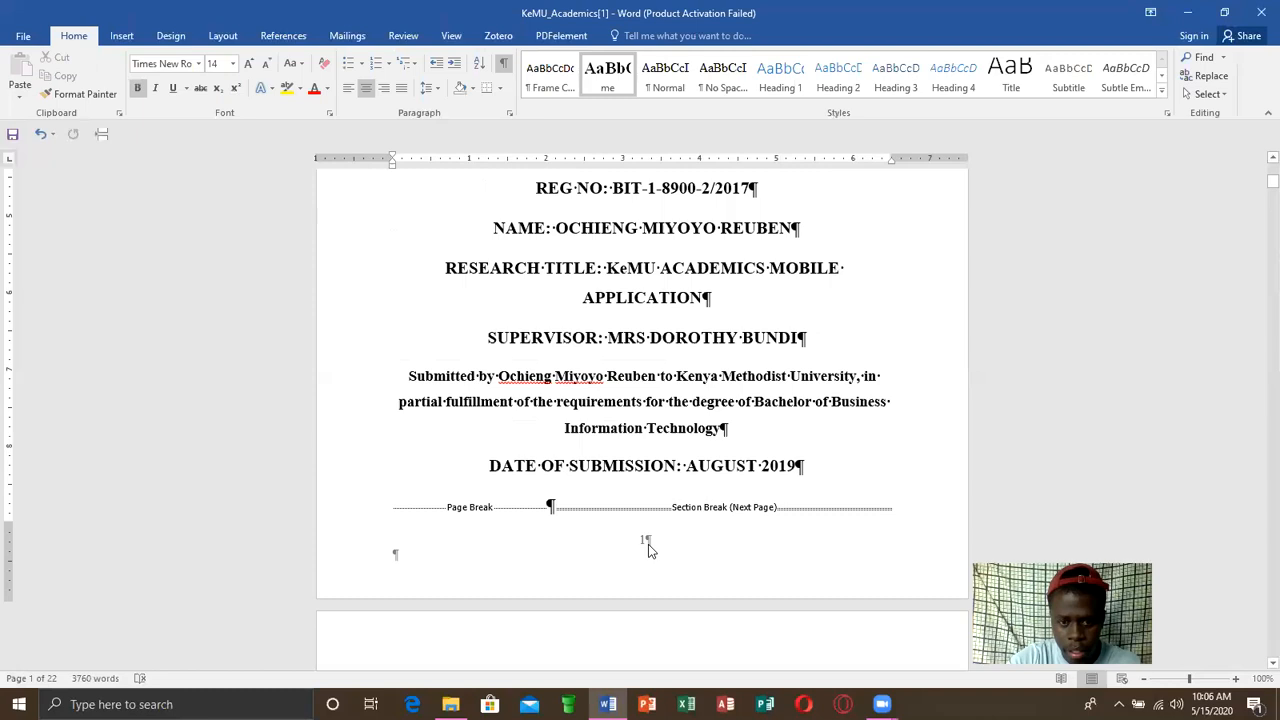
Remove the page number from the cover page's footer and leave footer editing
double_click(648, 544)
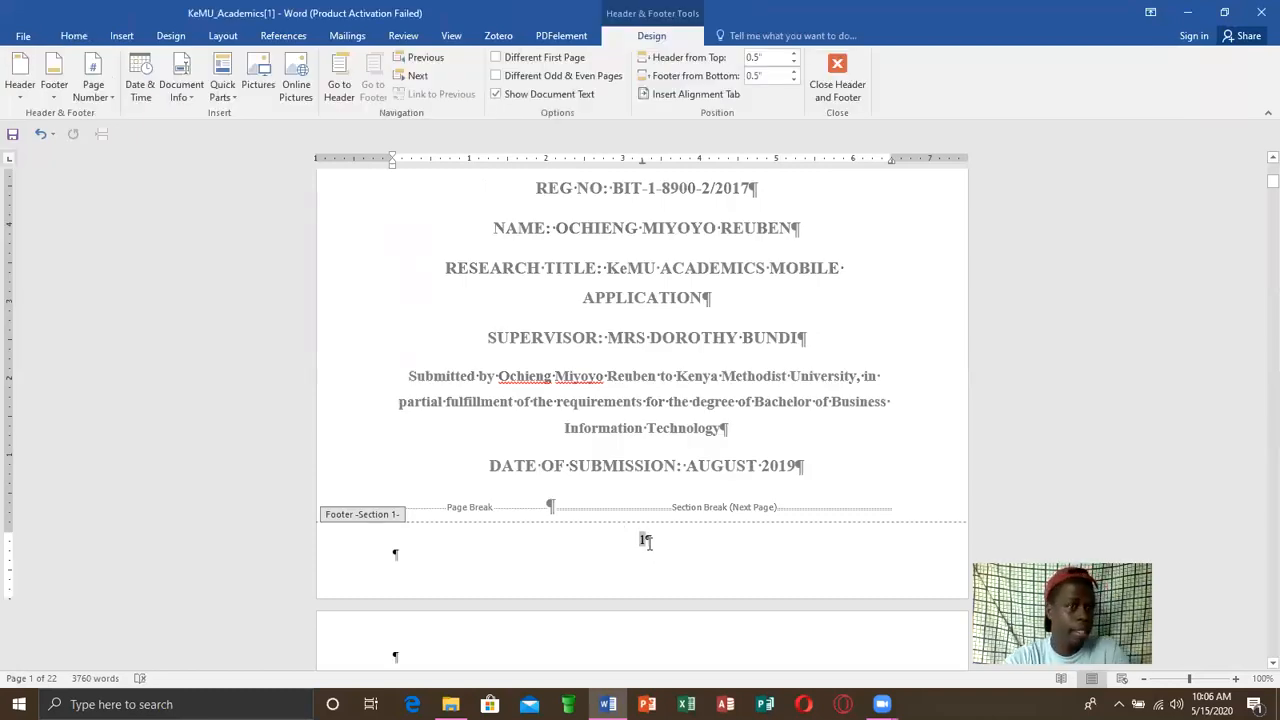
click(122, 36)
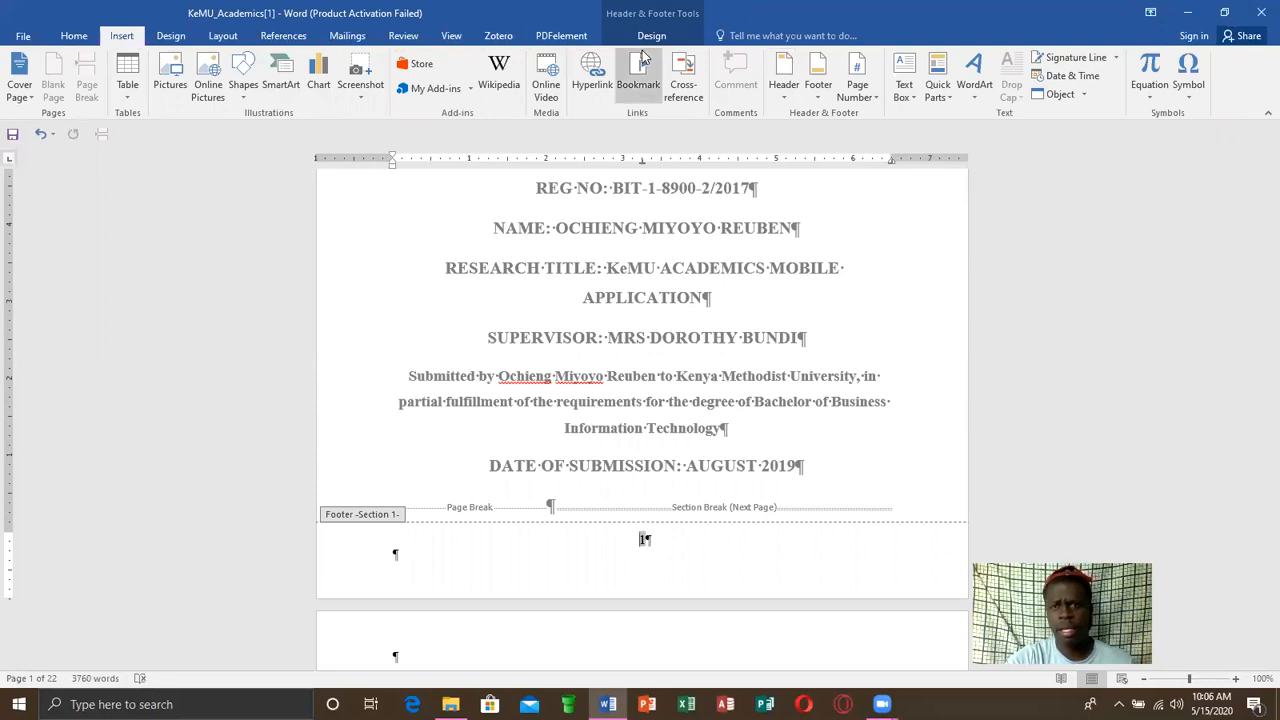
click(873, 93)
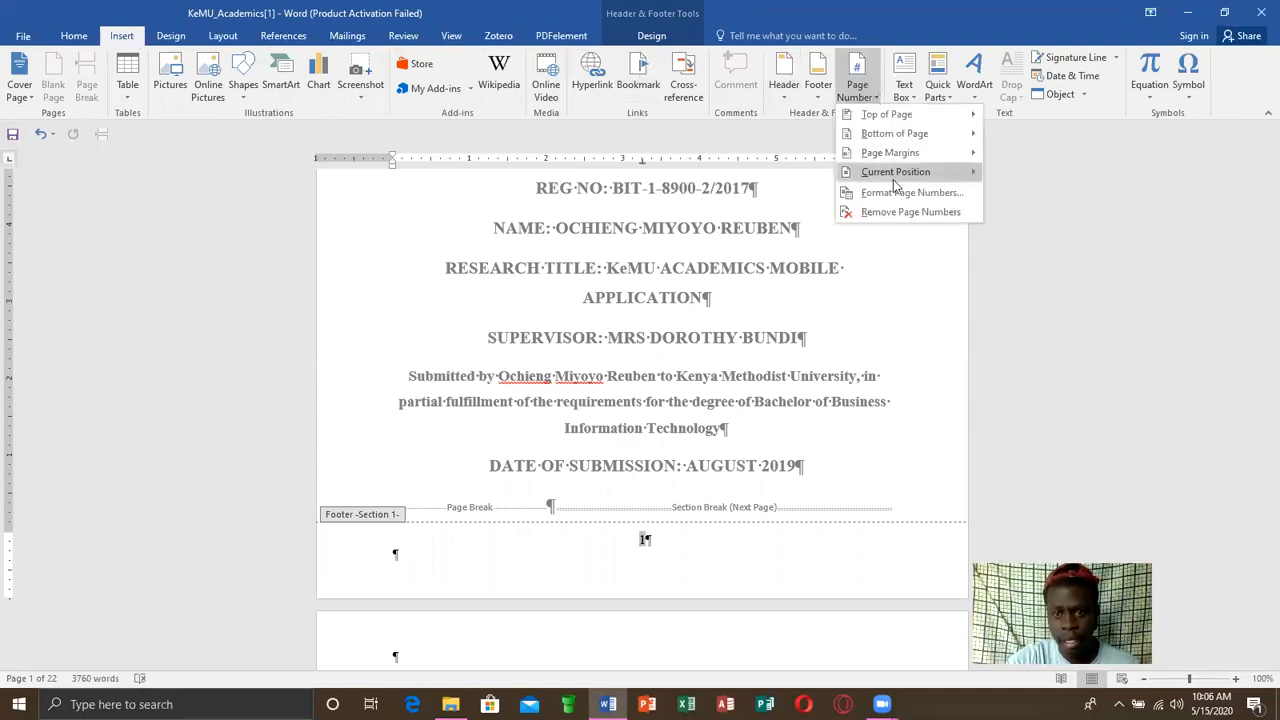
click(907, 211)
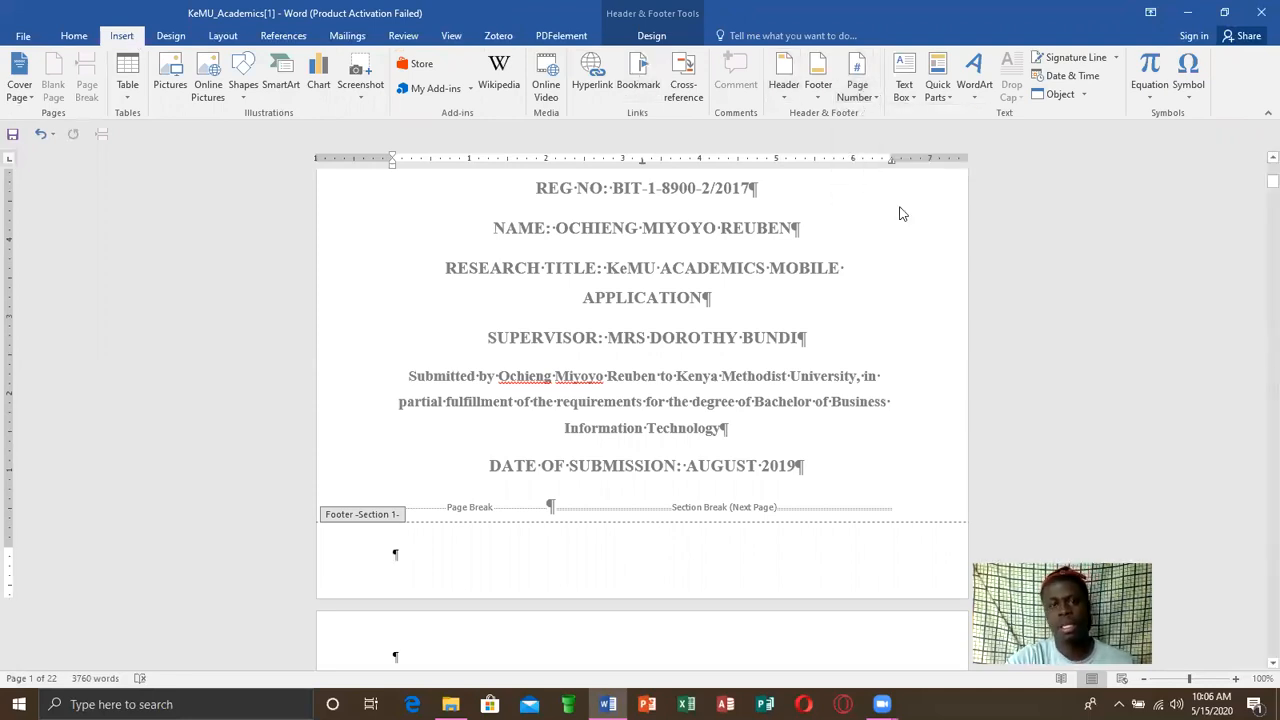
double_click(1042, 301)
Review the page numbering from the cover page through the preliminary pages into the chapters, returning to the cover page
mouse_move(1258, 183)
mouse_down()
mouse_move(1258, 172)
mouse_move(1258, 187)
mouse_up()
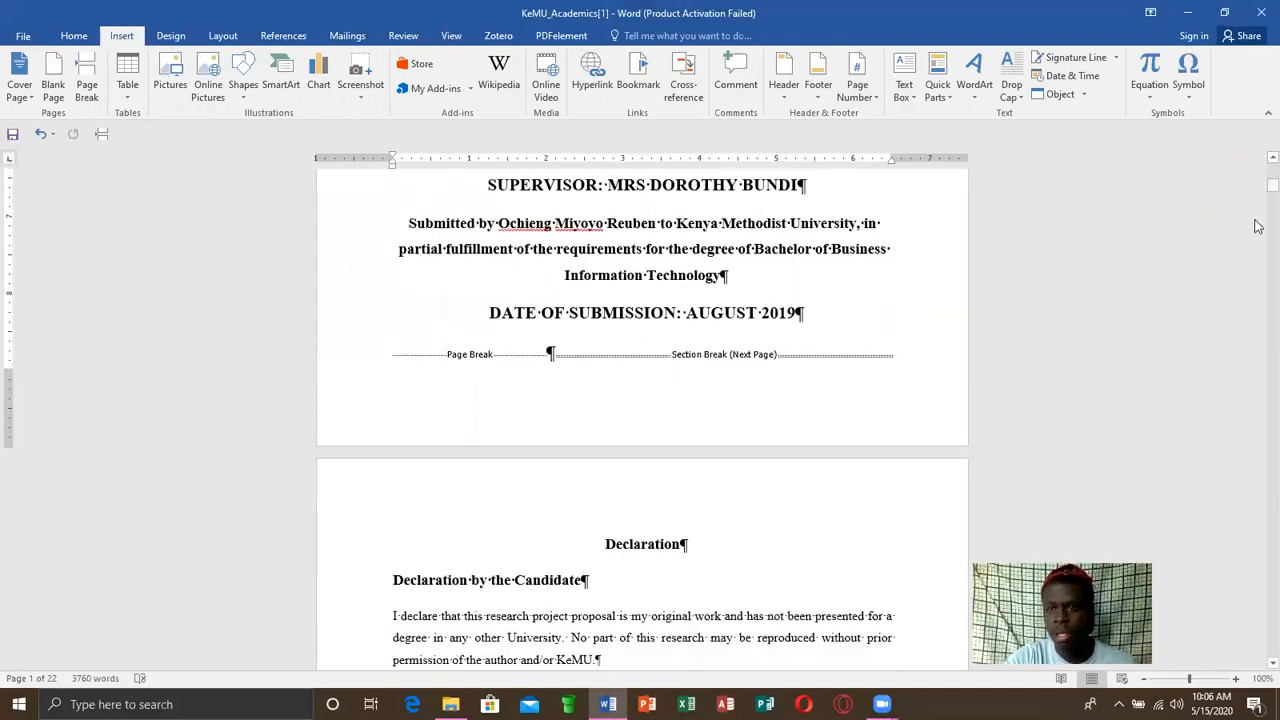
drag(1258, 192, 1258, 391)
scroll(1257, 395, down, 12)
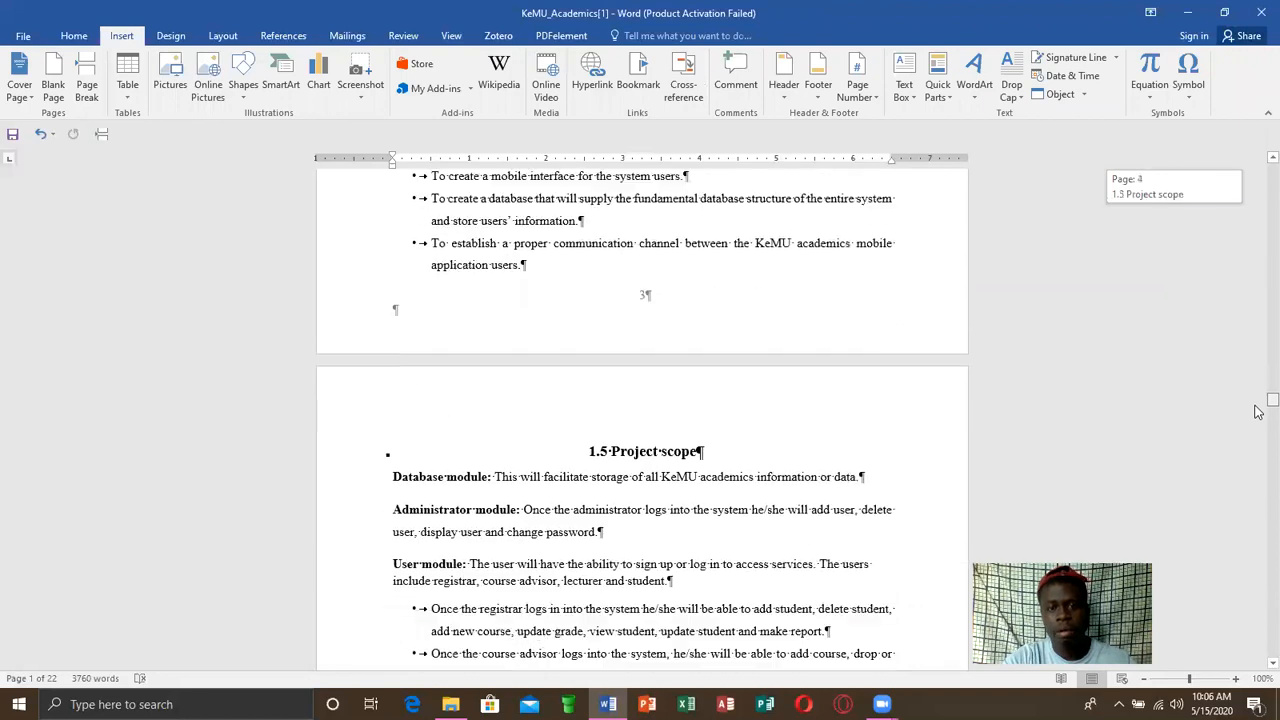
scroll(1257, 350, up, 18)
scroll(1257, 301, up, 20)
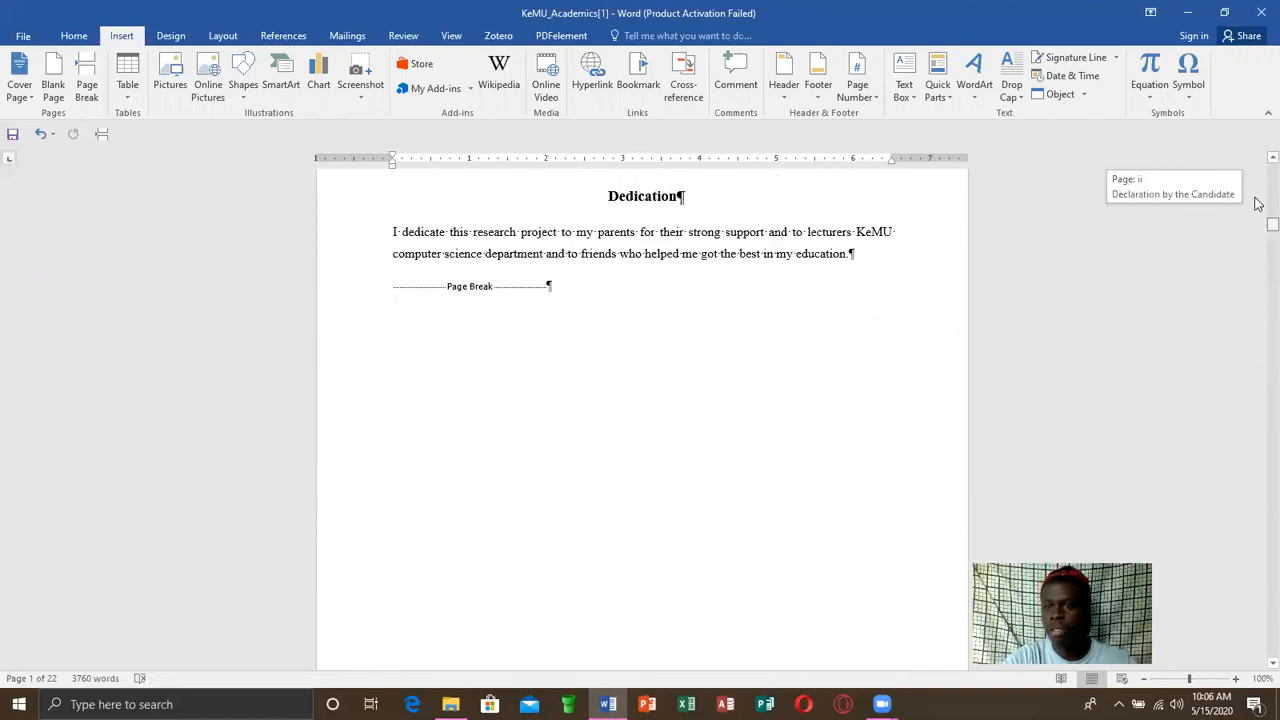
scroll(1257, 181, up, 3)
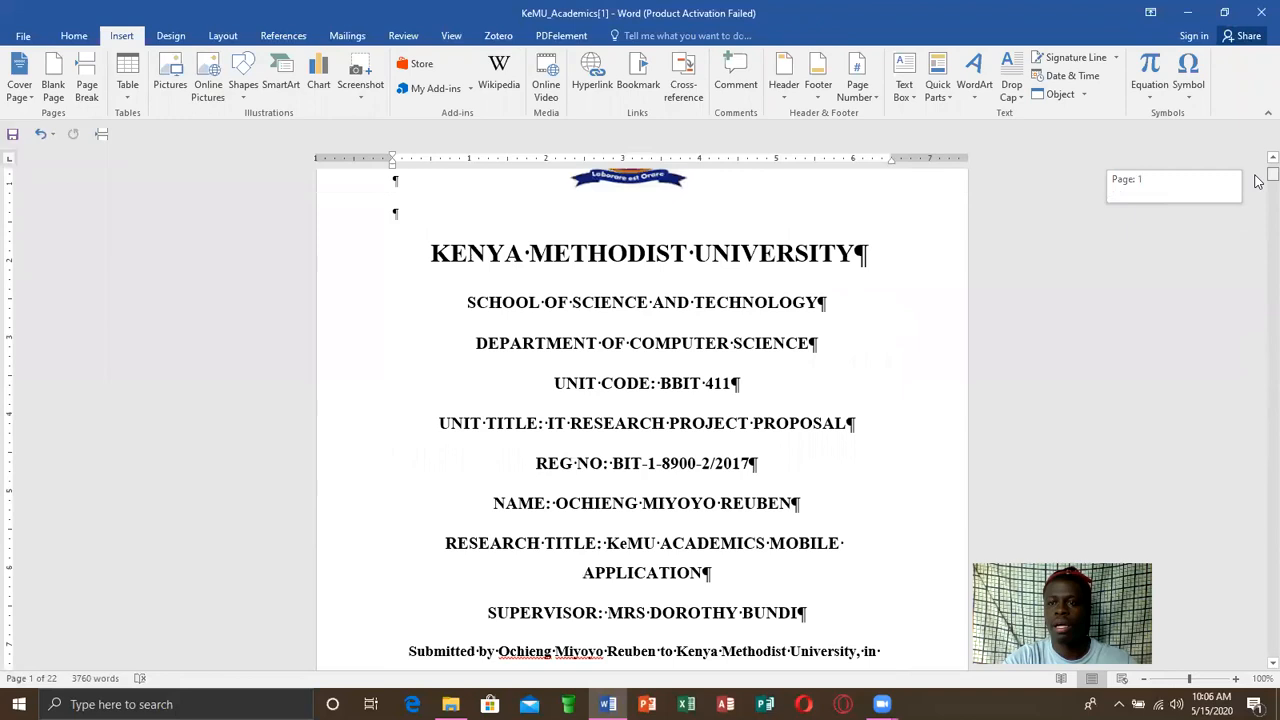
Hide the paragraph marks and other formatting symbols in the document
click(60, 38)
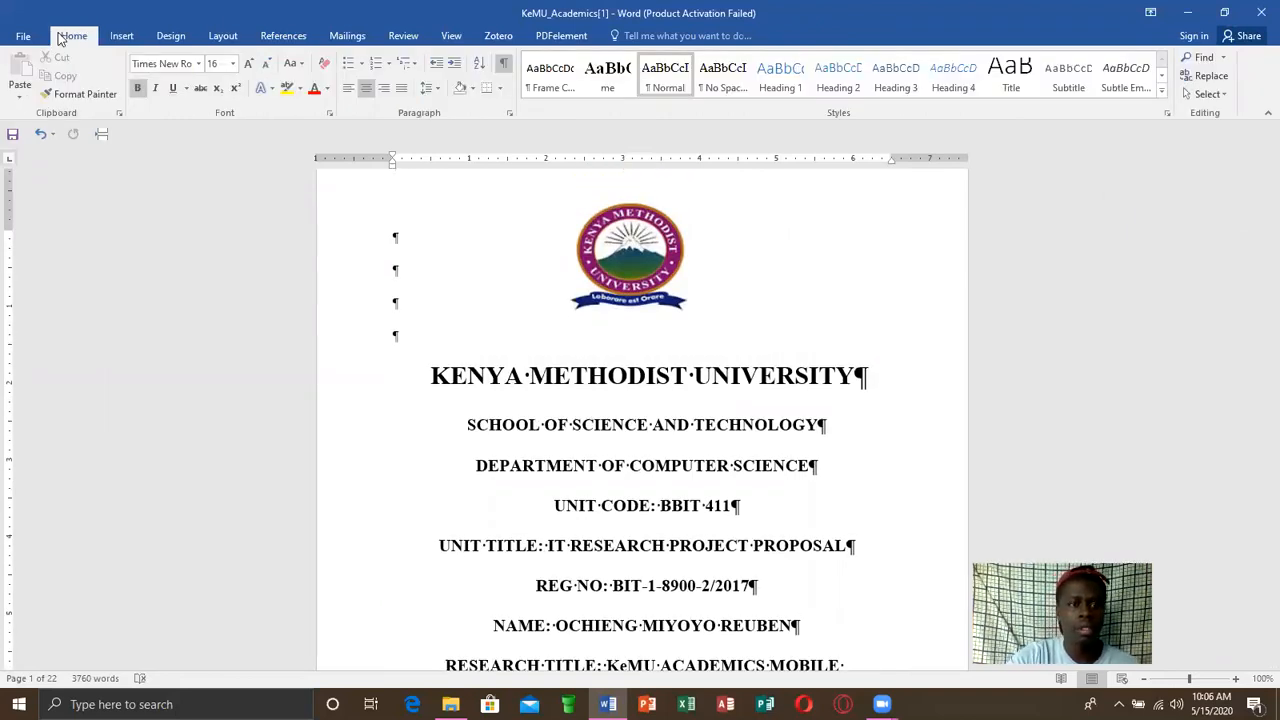
click(506, 66)
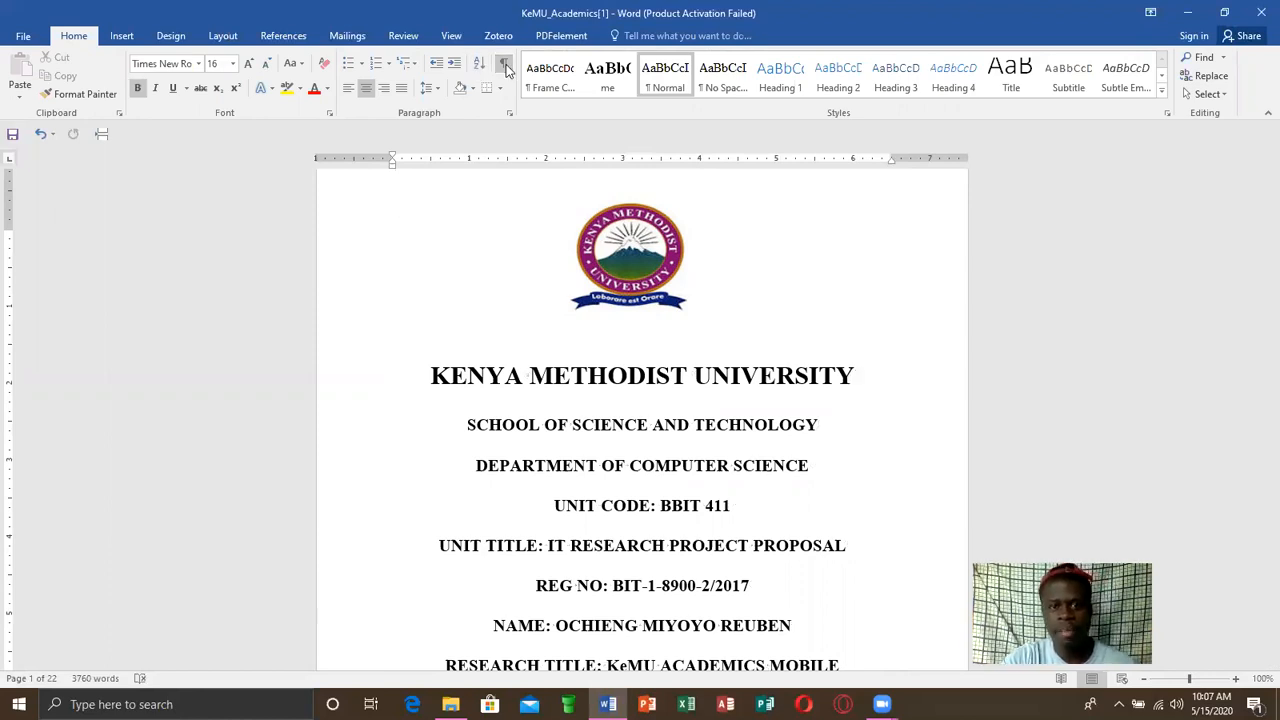